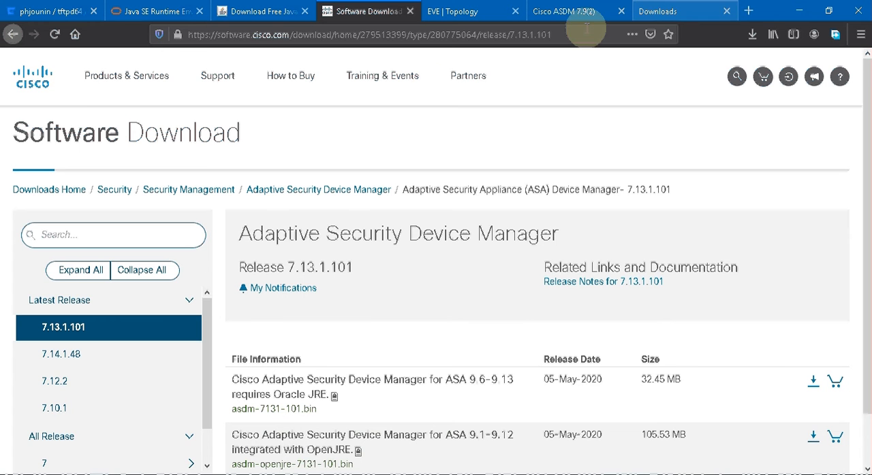
- Switch to the EVE topology and start adding a new node based on the Cisco ASAv template
key(ctrl+Tab)
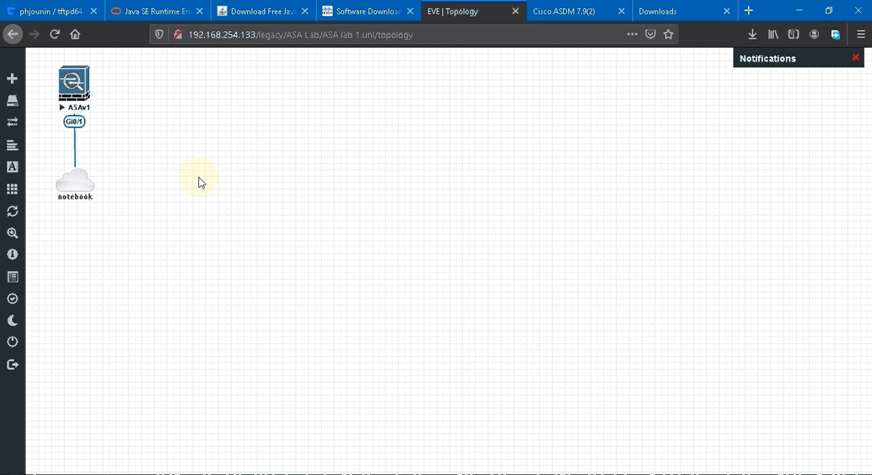
right_click(239, 108)
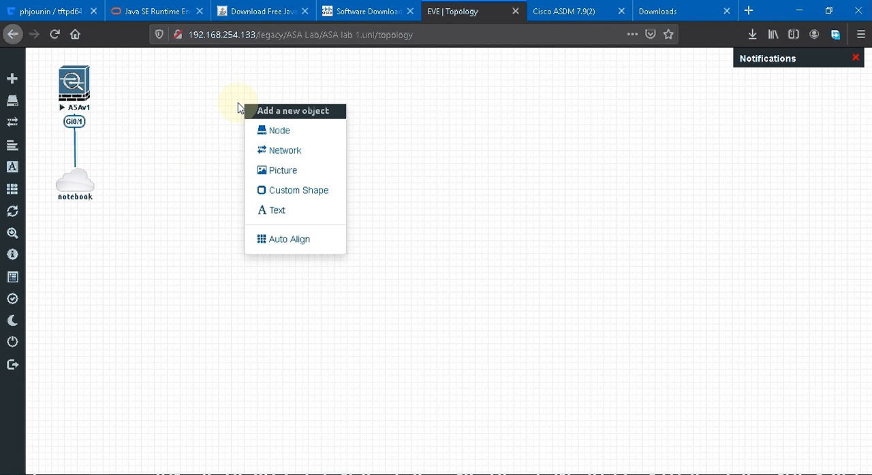
click(270, 133)
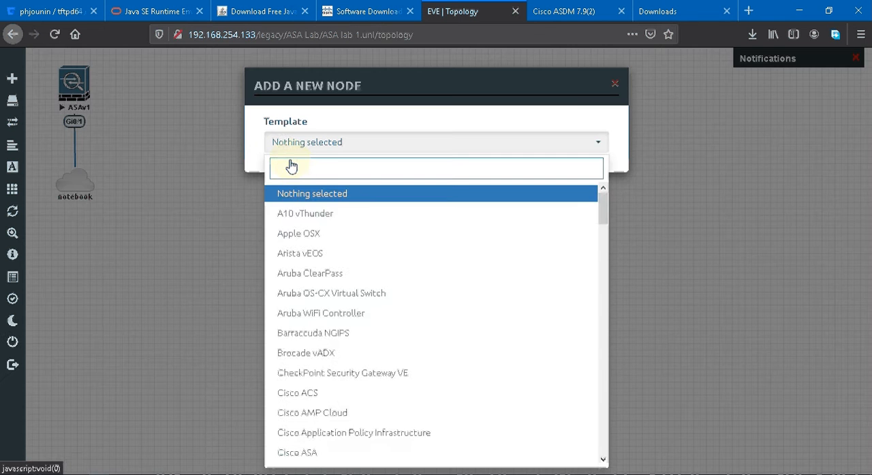
text(asav)
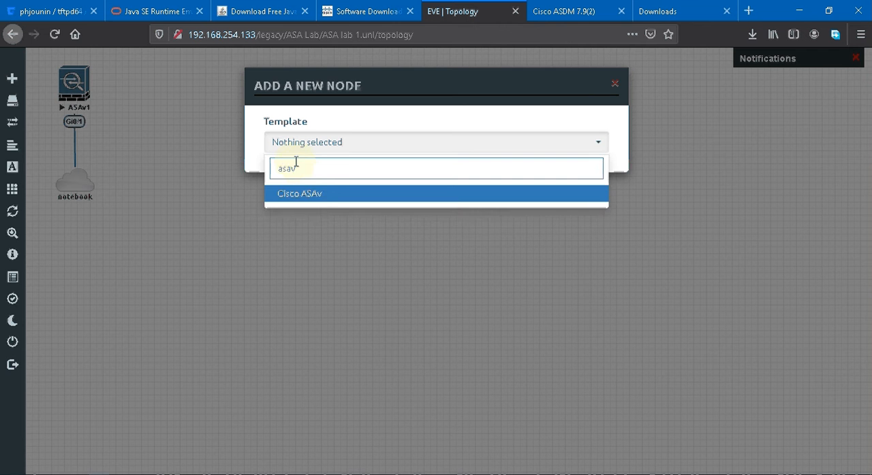
click(307, 207)
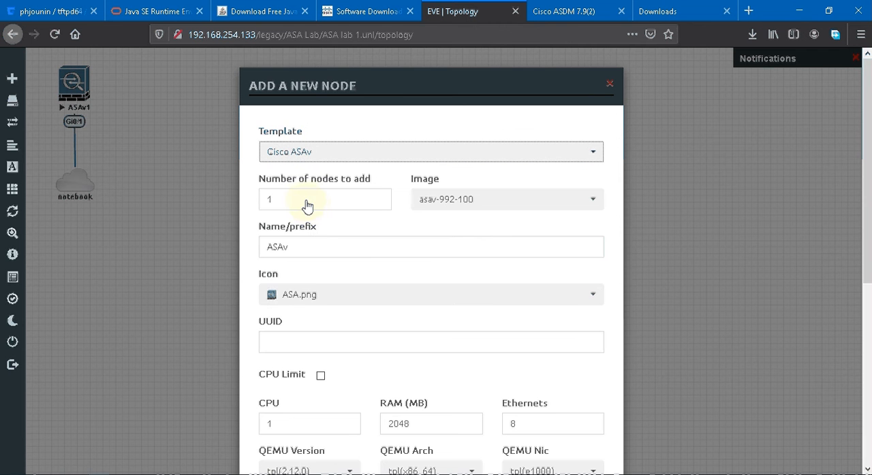
- Name the new ASAv node FW-1 and save it to the lab
click(301, 246)
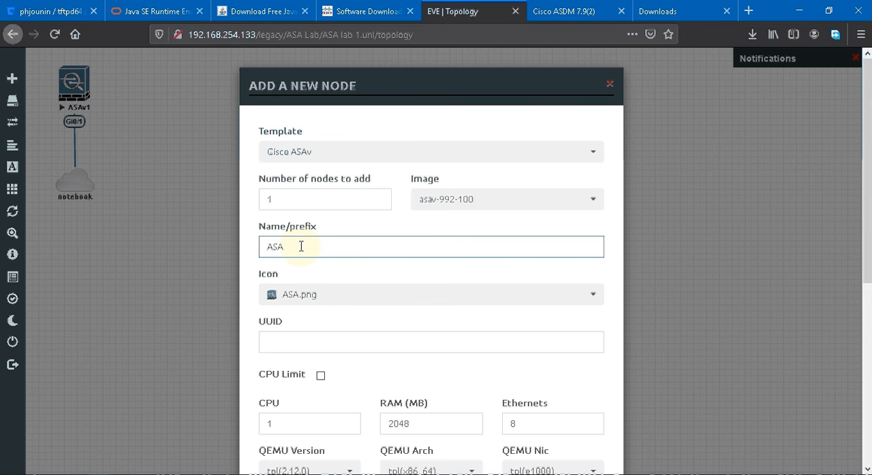
key(ctrl+a)
key(BackSpace)
text(FW-1)
key(Return)
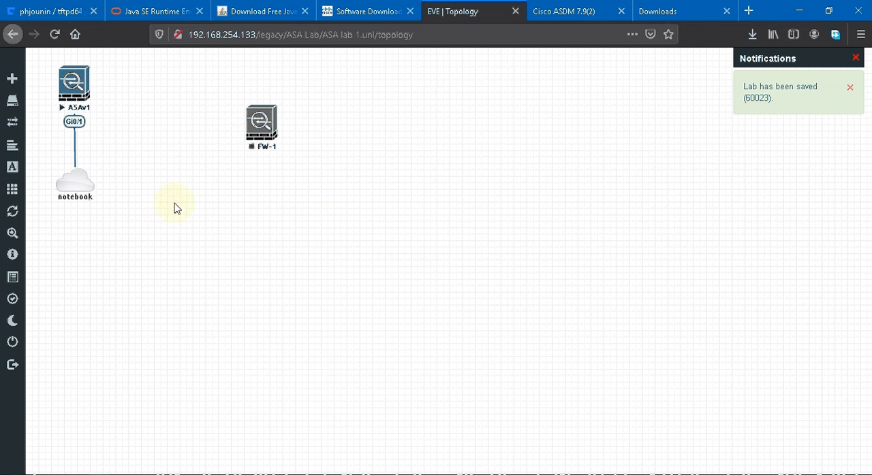
- Add a new network of type Management(Cloud0) to the topology, below and beside FW-1
right_click(329, 192)
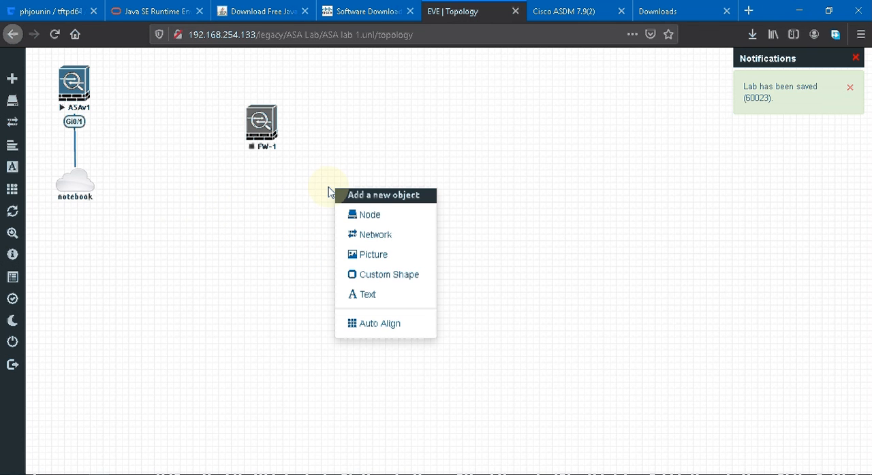
click(368, 236)
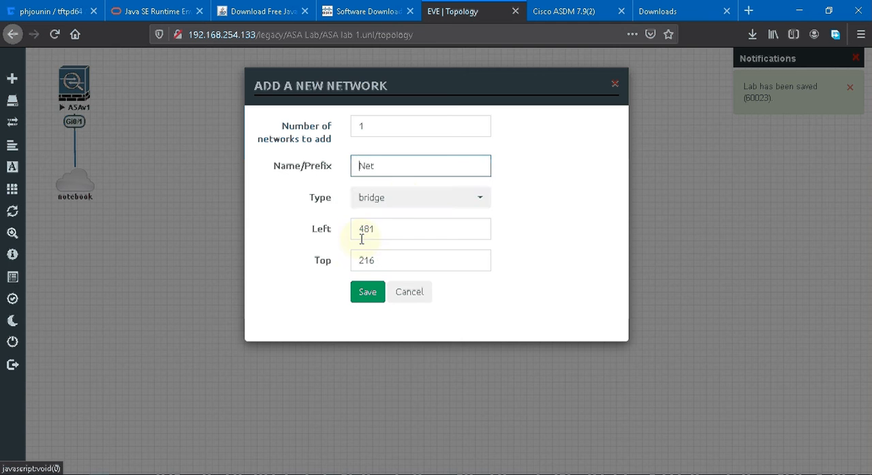
click(405, 206)
click(446, 274)
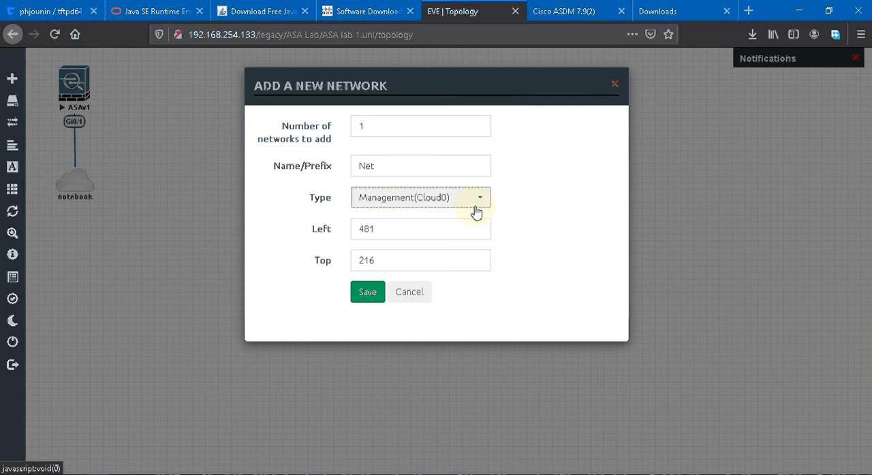
click(220, 474)
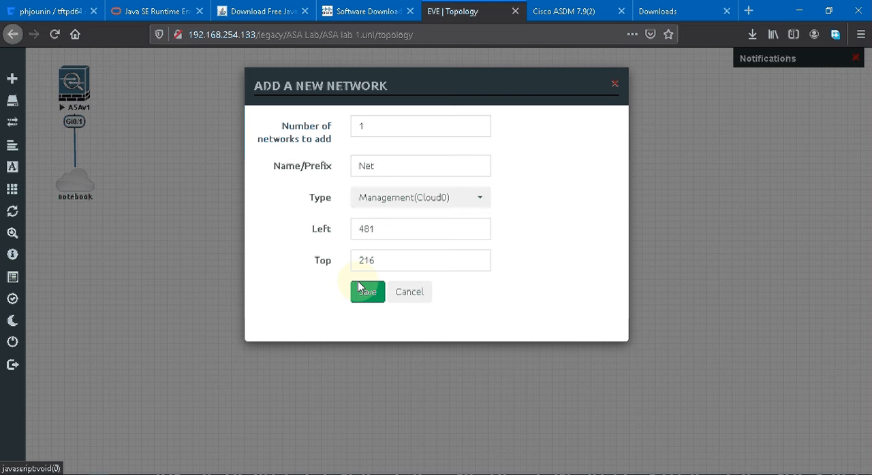
click(370, 300)
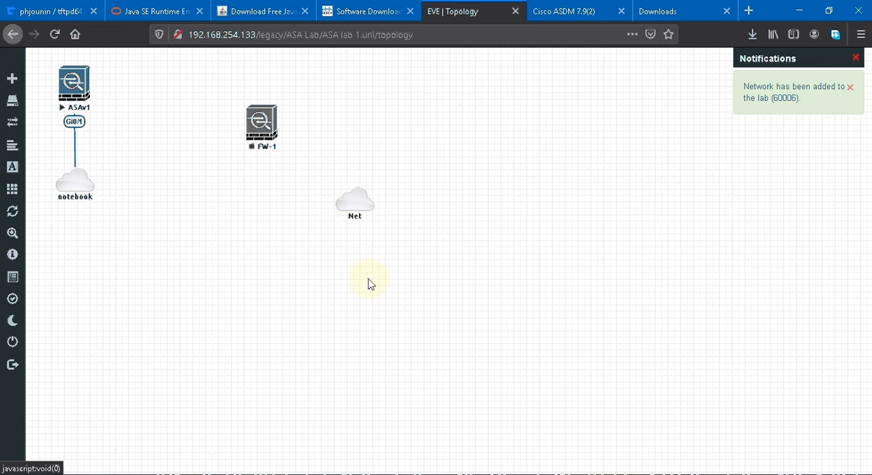
- Rename the new cloud network to myNB and move it directly below FW-1
right_click(356, 212)
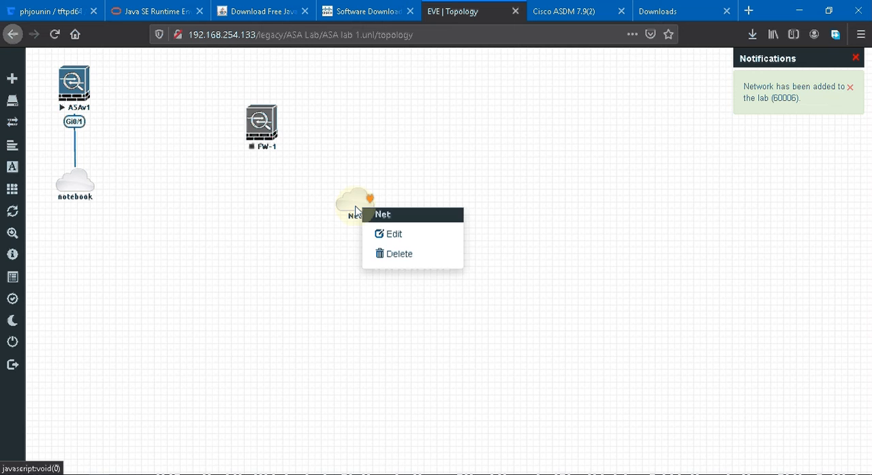
click(393, 241)
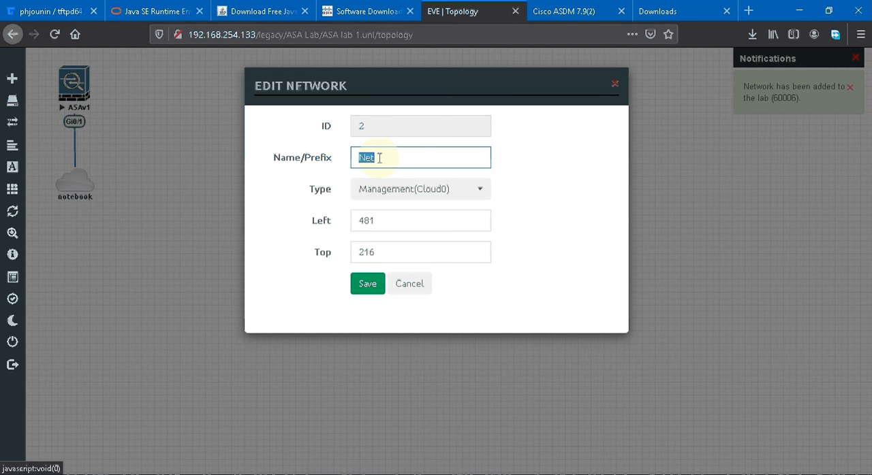
text(my)
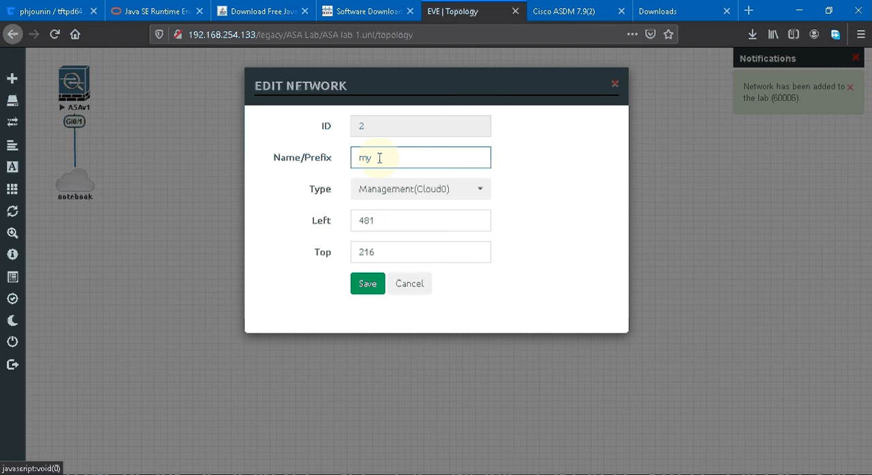
text(Net)
key(Return)
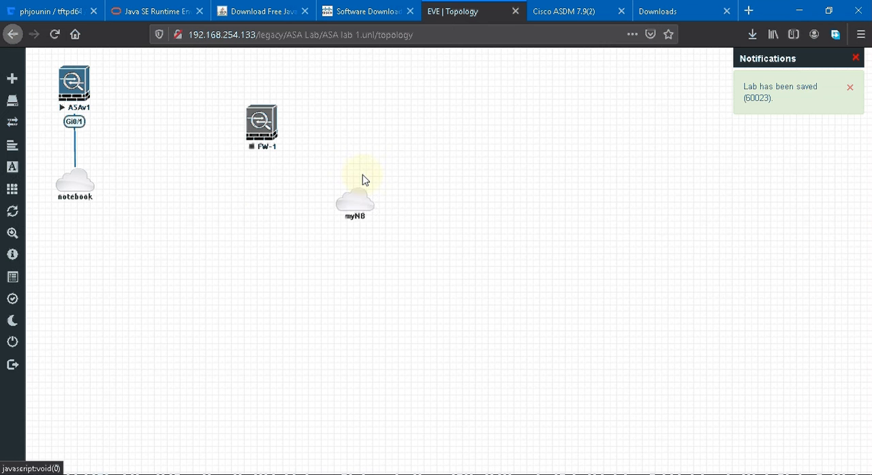
drag(355, 199, 264, 216)
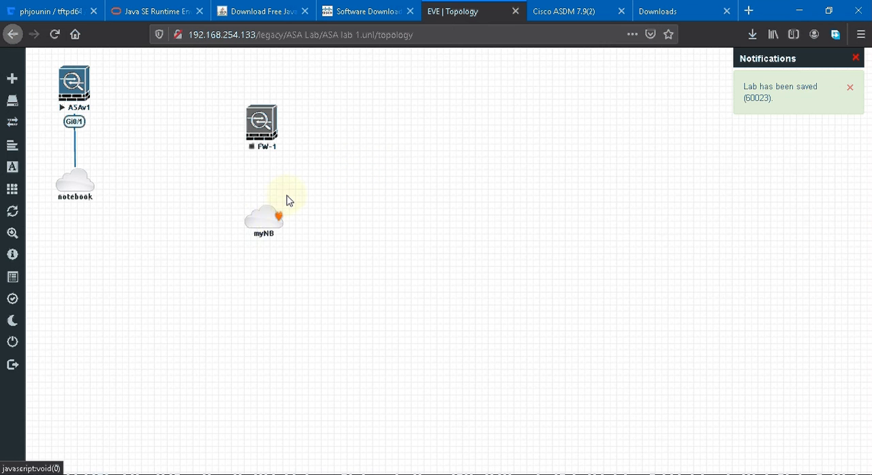
- Connect myNB to FW-1 on interface Gi0/1 and nudge the cloud to straighten the layout
drag(277, 222, 259, 128)
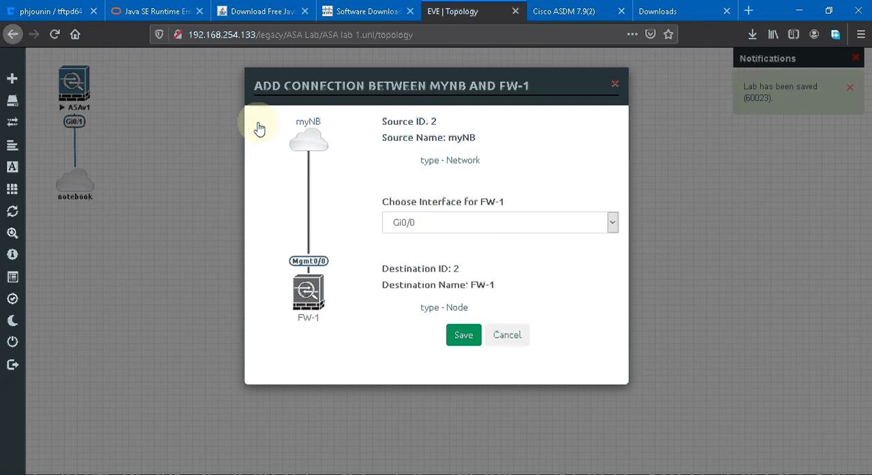
click(440, 225)
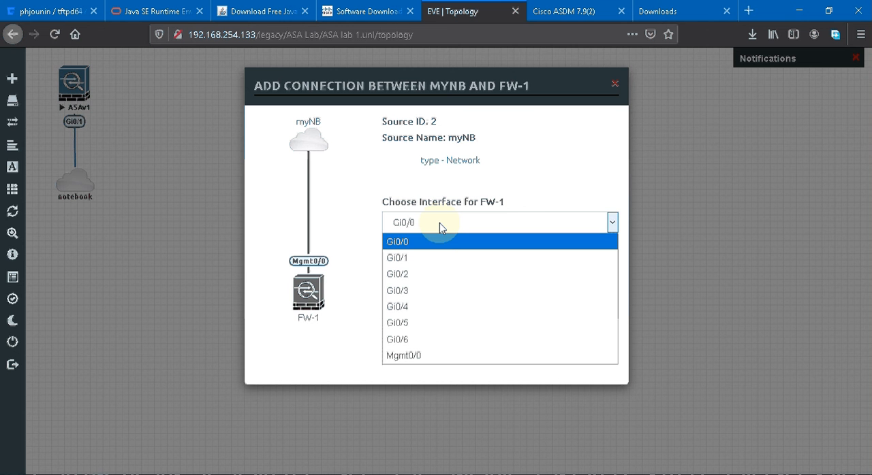
click(429, 258)
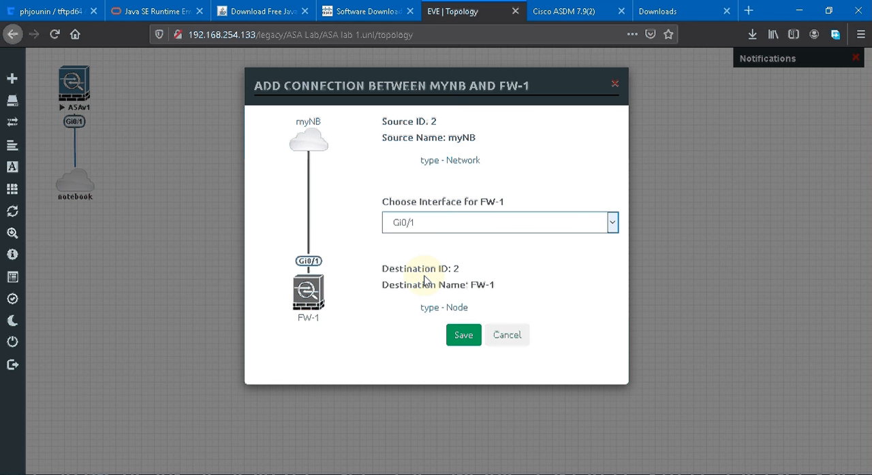
click(457, 336)
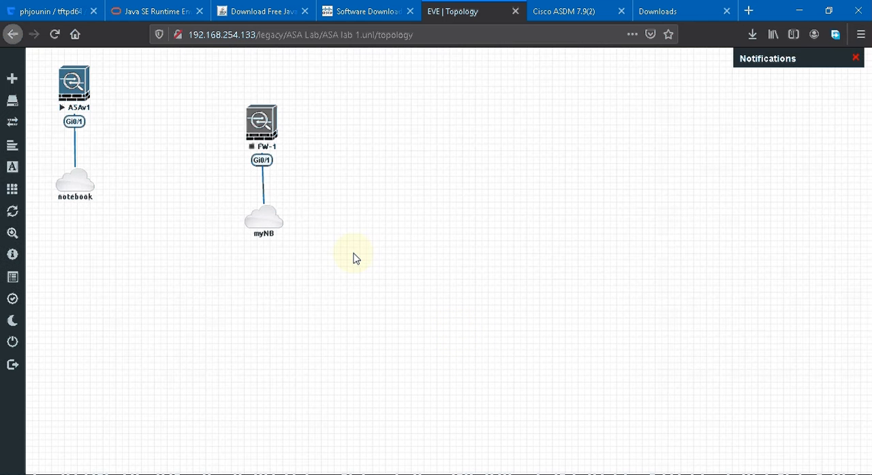
drag(259, 234, 254, 231)
right_click(266, 142)
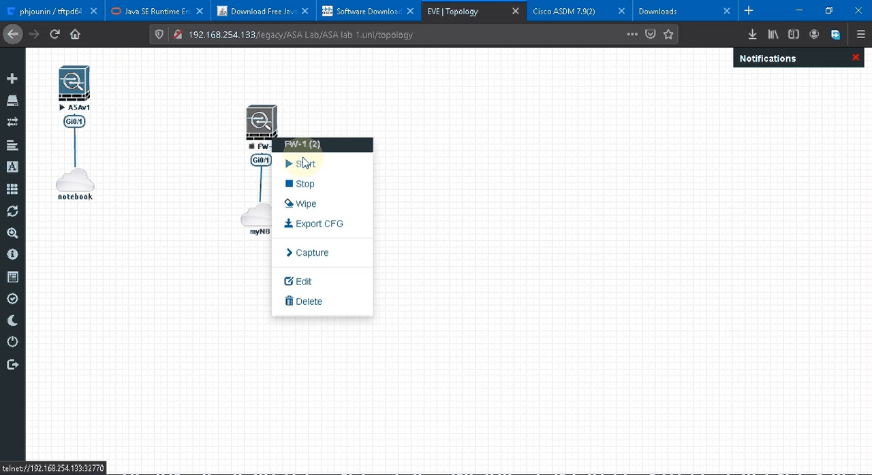
click(121, 87)
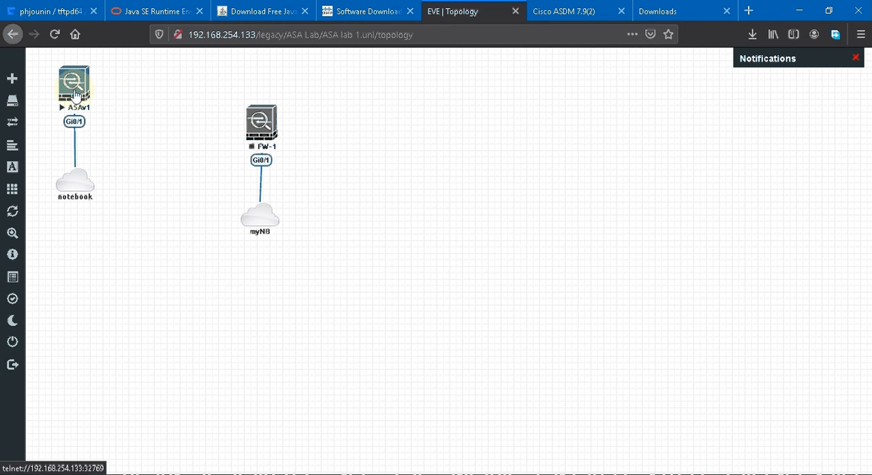
- Check that the ASAv1 console in SuperPuTTY responds with a prompt, and return to the EVE topology
click(174, 471)
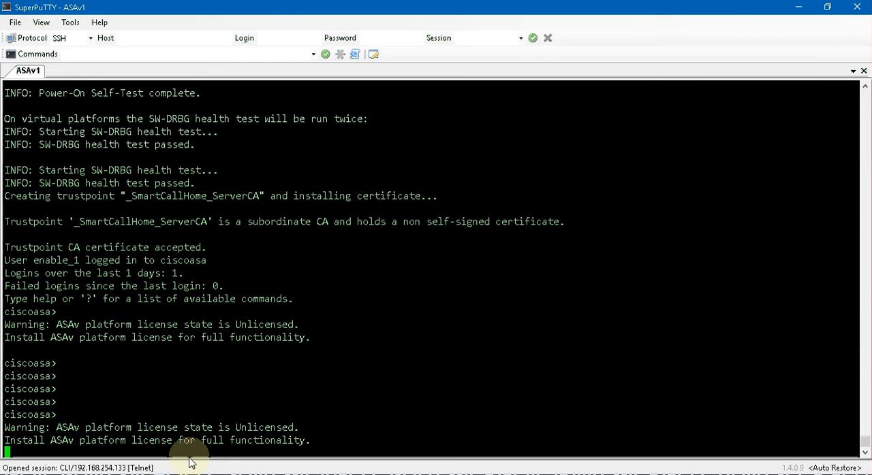
key(Return)
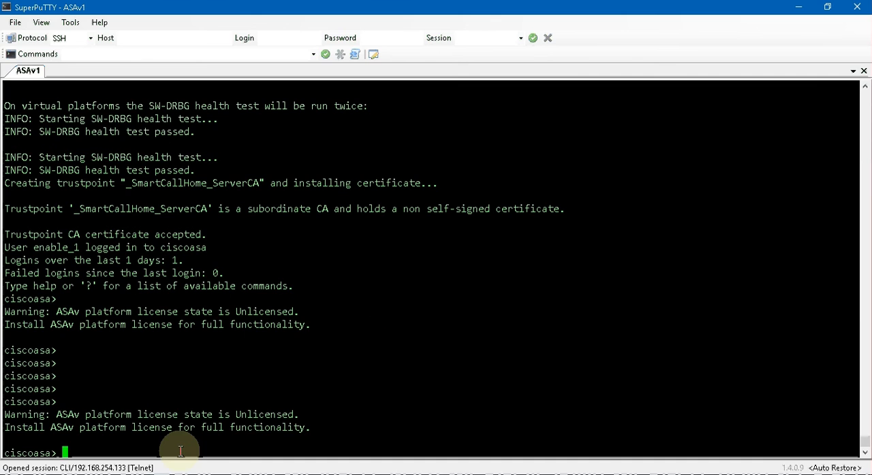
click(95, 474)
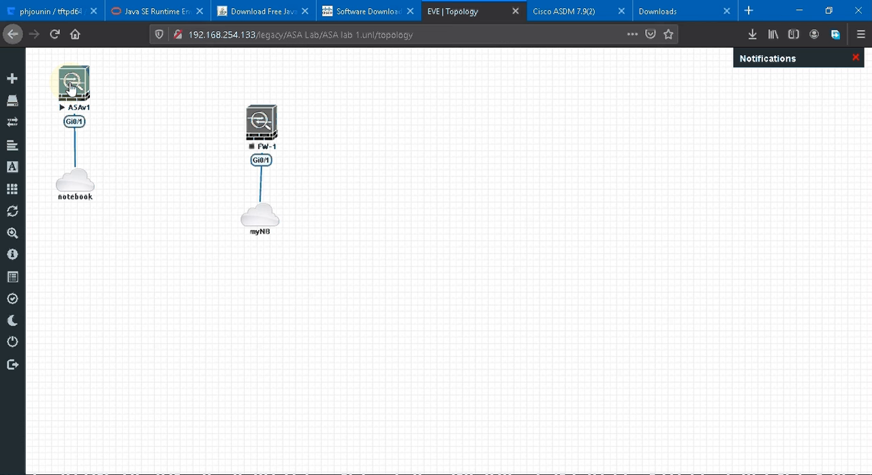
- View the application choices for ASAv1's telnet link, cancel them, and switch back to the SuperPuTTY console
click(70, 87)
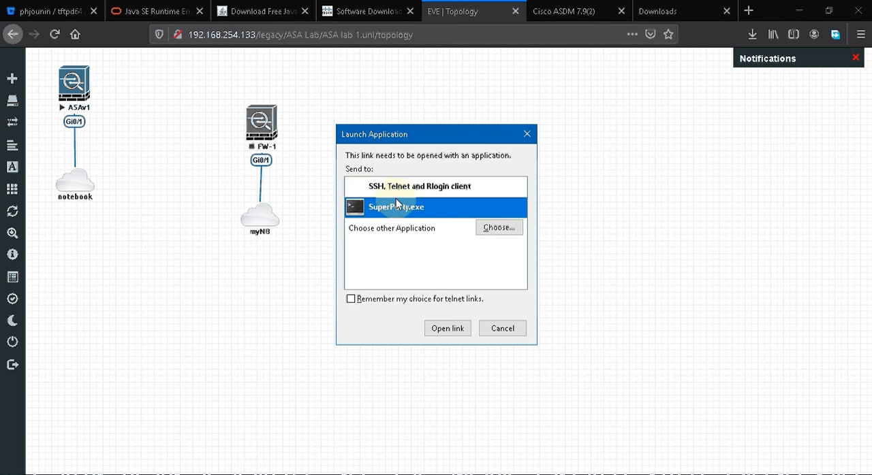
click(501, 329)
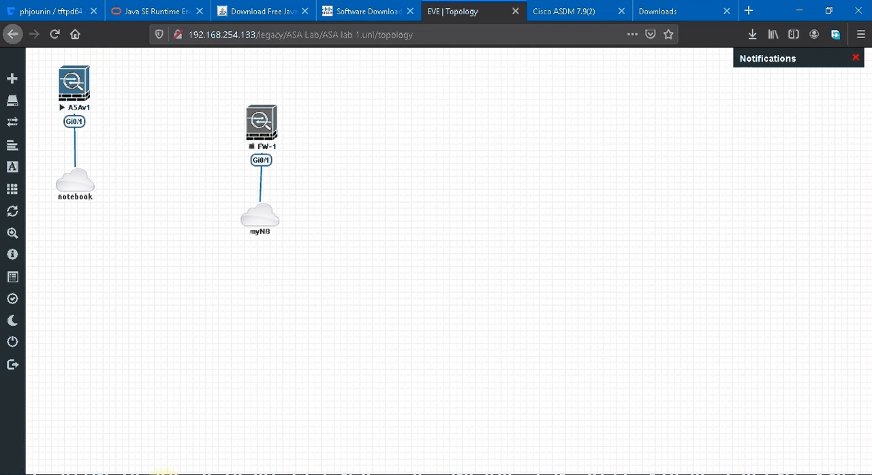
click(163, 472)
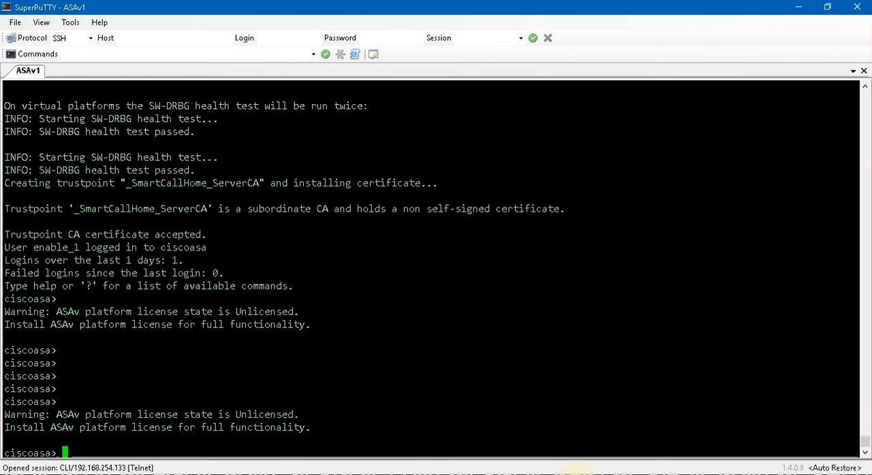
- Review the ASA configuration notes in Notepad, highlighting the HTTP AAA authentication, local username and sh int ip brief commands
click(576, 474)
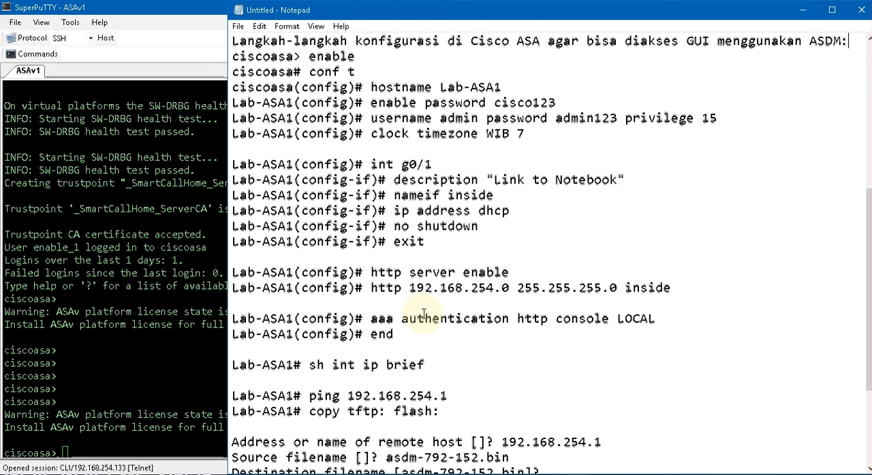
drag(371, 318, 656, 325)
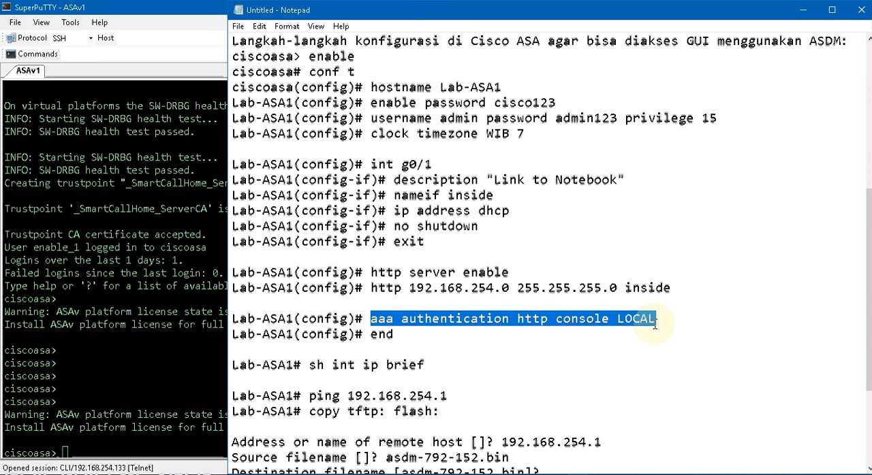
double_click(429, 120)
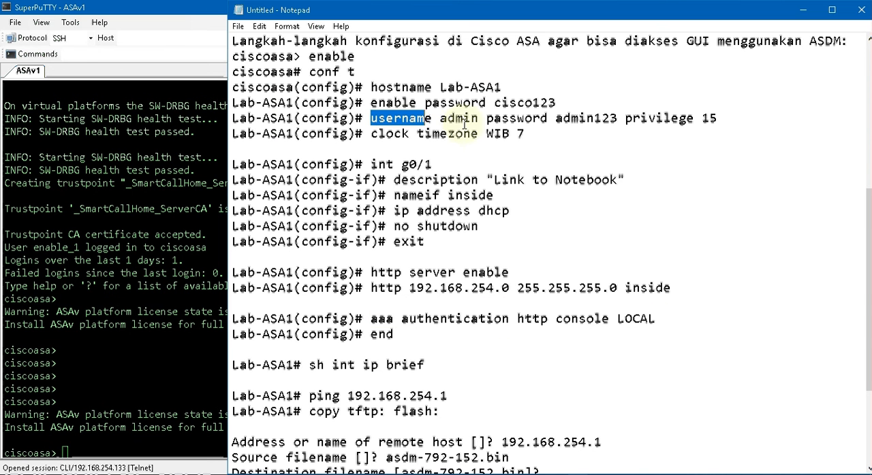
drag(464, 123, 717, 119)
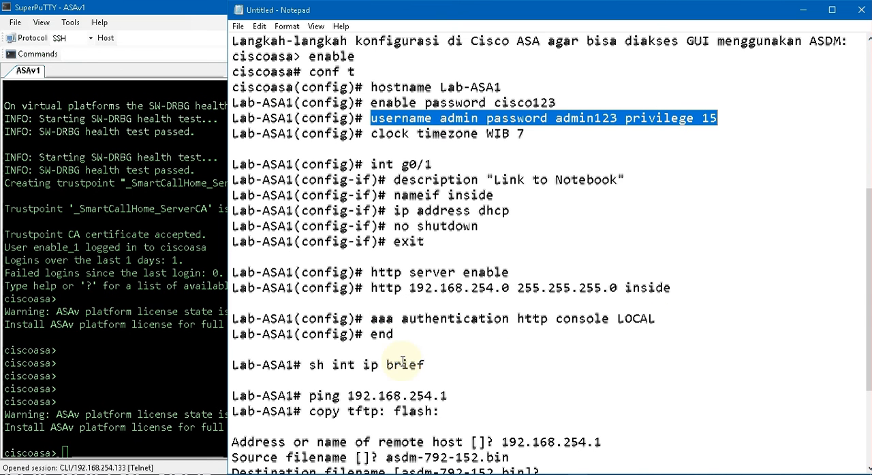
scroll(365, 301, down, 2)
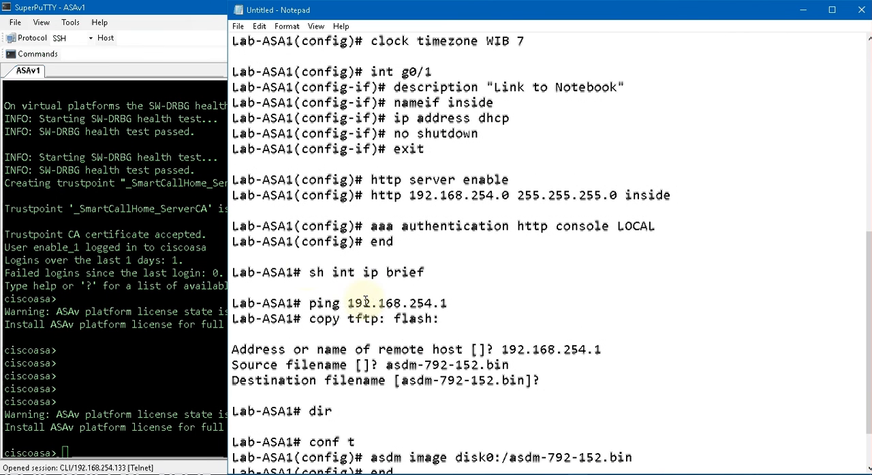
drag(307, 271, 432, 274)
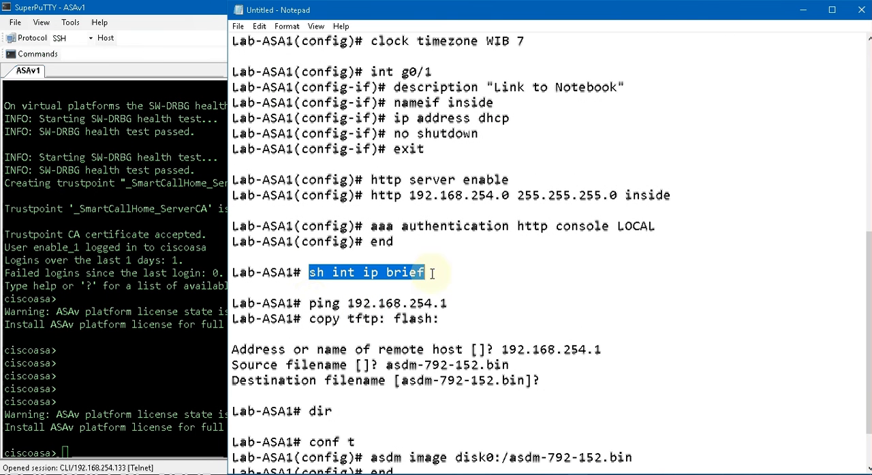
- Review the ping 192.168.254.1 and remaining TFTP and ASDM commands in the notes, and bring up the Tftpd64 window over them
drag(310, 303, 449, 304)
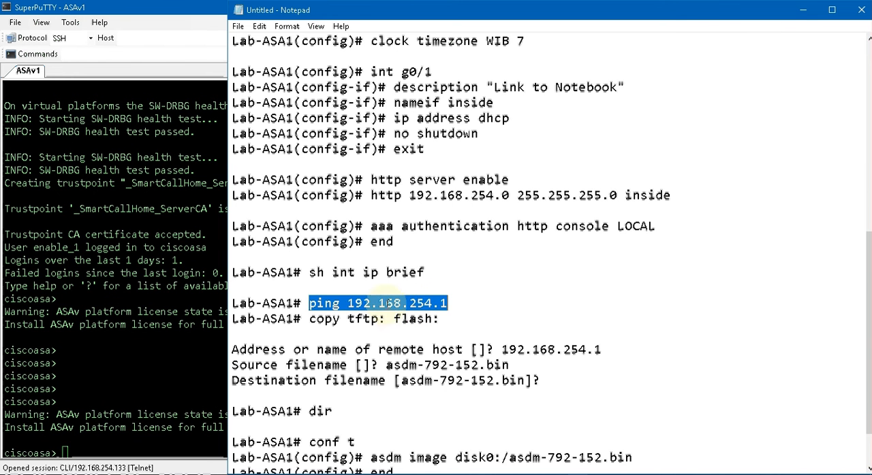
scroll(362, 327, down, 1)
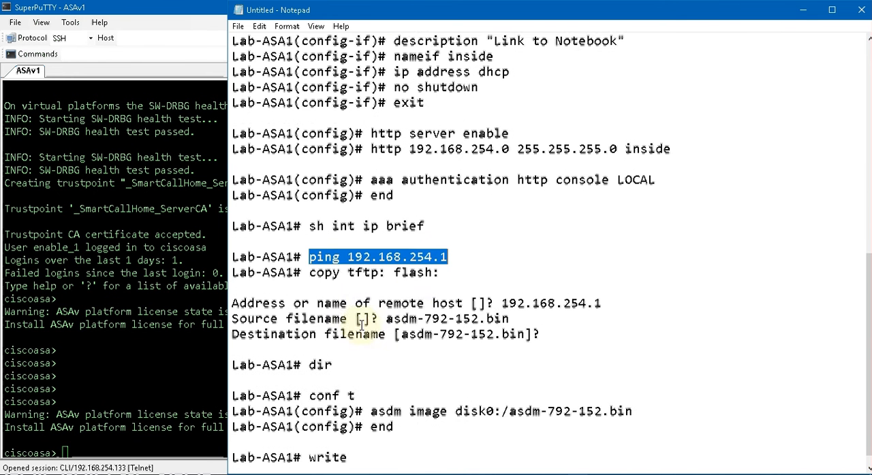
scroll(362, 327, down, 1)
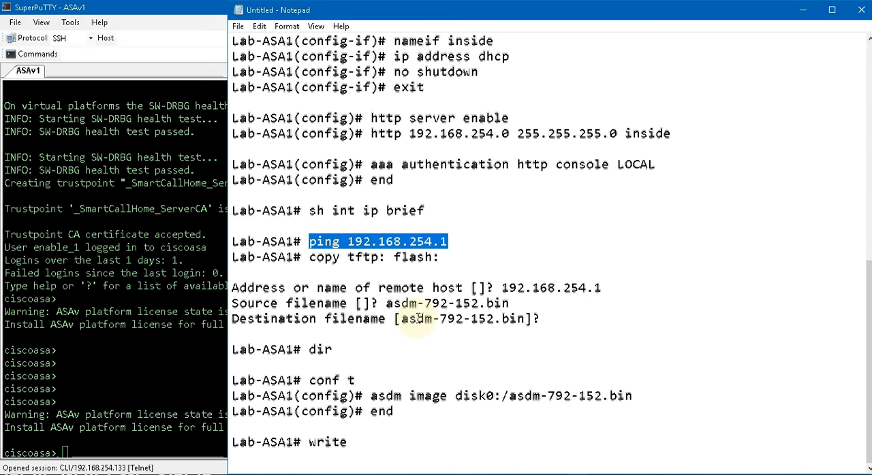
click(597, 472)
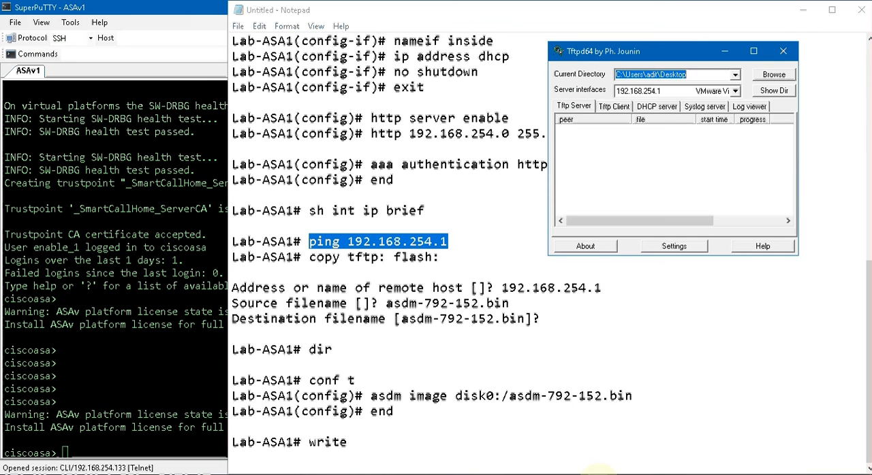
drag(580, 54, 515, 102)
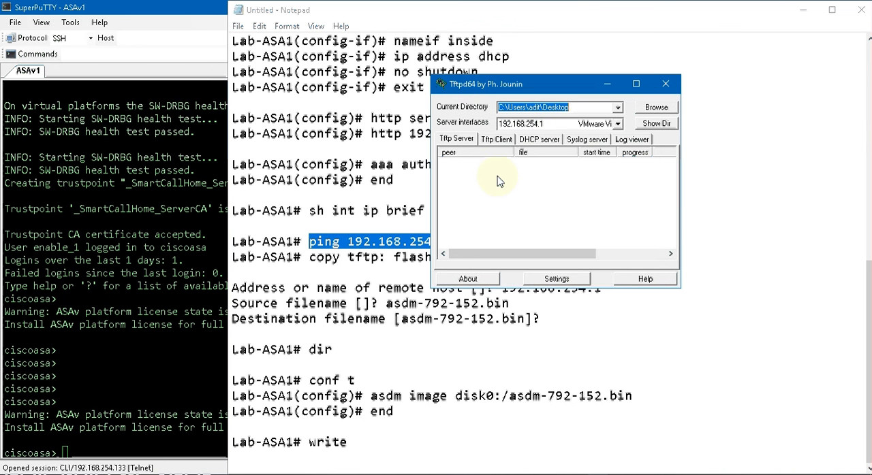
- Switch to the Desktop folder in File Explorer and view the 7-Zip extraction options for tftpd64.464.zip without extracting
click(187, 398)
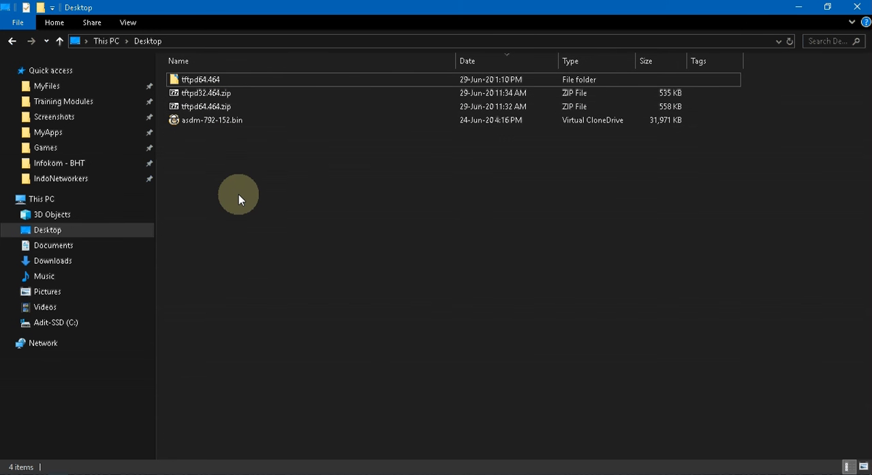
right_click(219, 107)
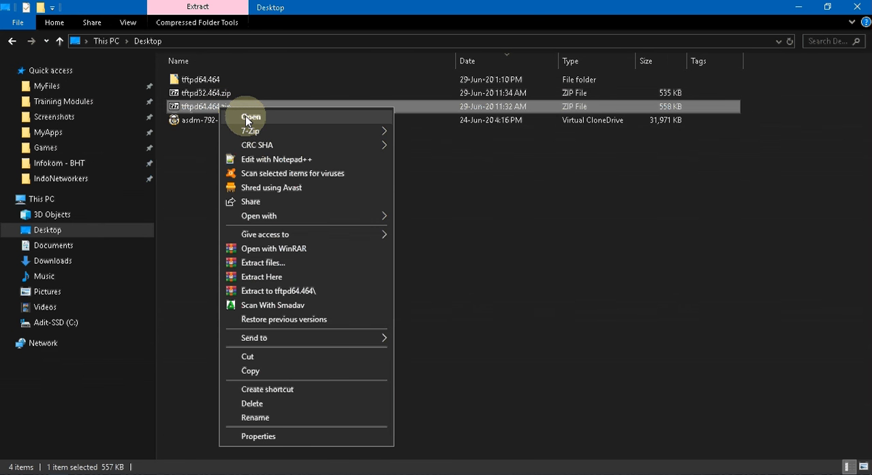
click(250, 130)
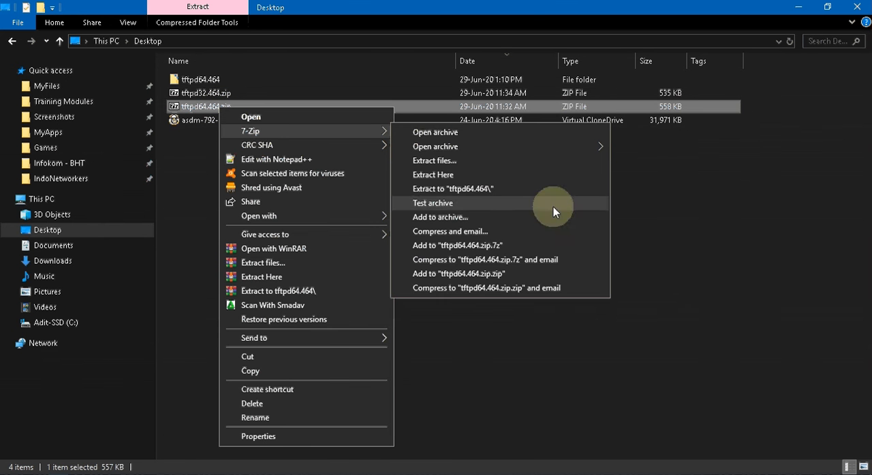
click(565, 341)
- Look inside the extracted tftpd64.464 folder for tftpd64.exe, go back to the Desktop folder, and bring up the Tftpd64 window
click(194, 82)
double_click(194, 81)
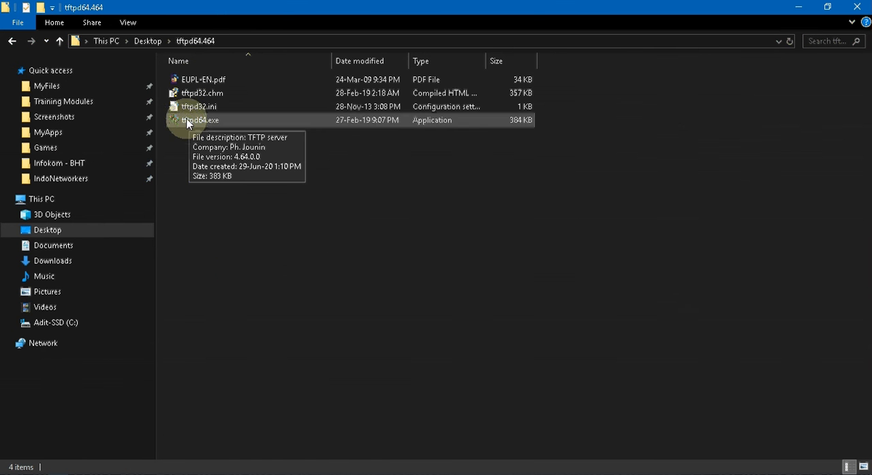
click(150, 42)
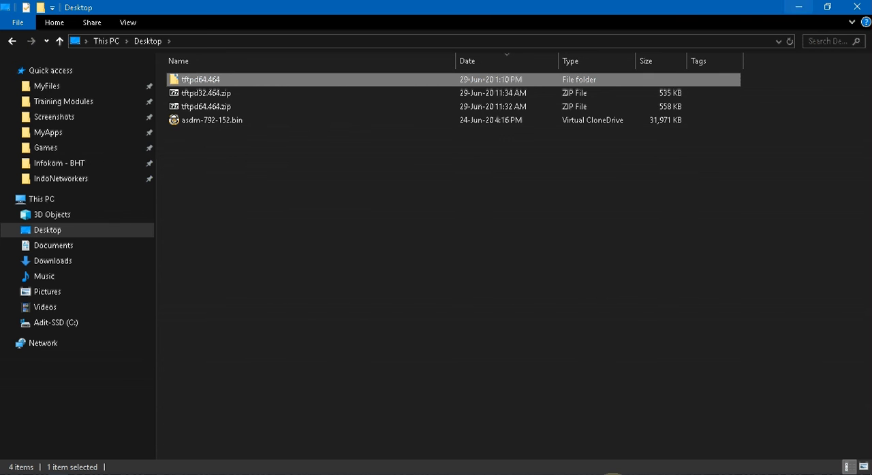
click(596, 473)
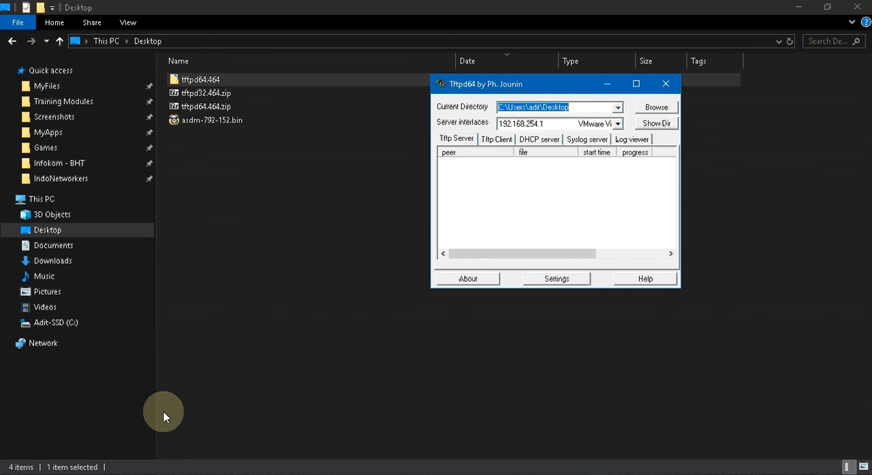
- In the SuperPuTTY ASAv1 console, enter privileged mode and global configuration mode, and decline anonymous error reporting
click(159, 472)
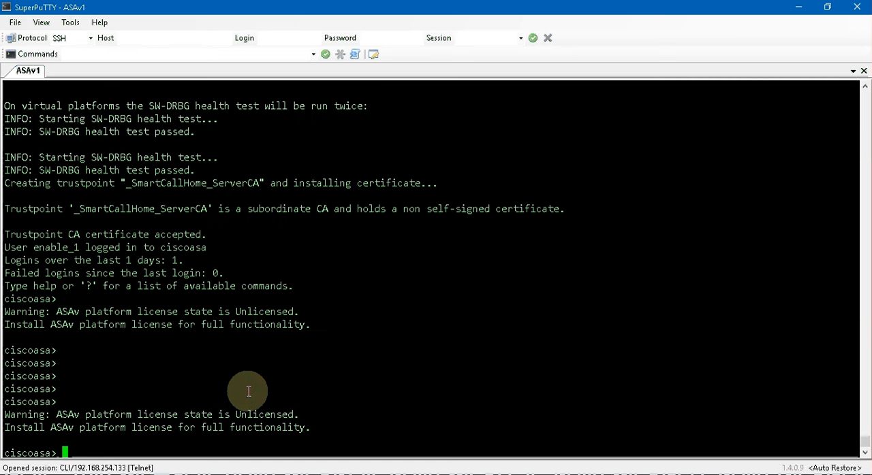
text(enable)
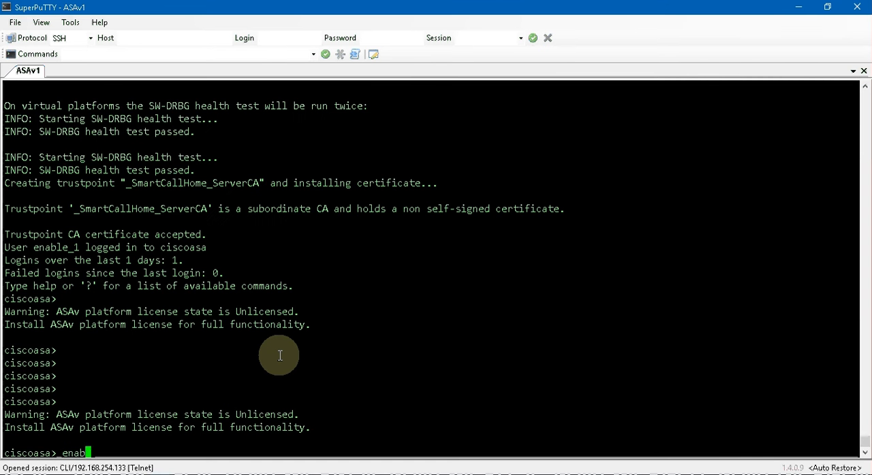
key(Return)
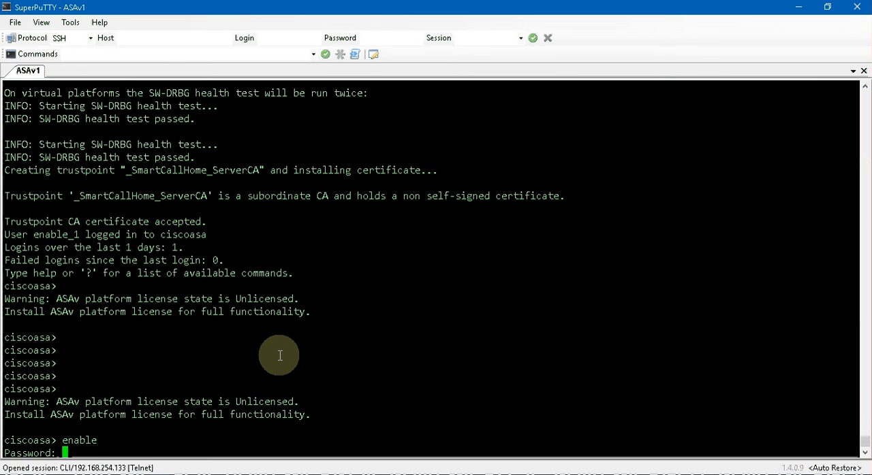
key(Return)
text(conf t)
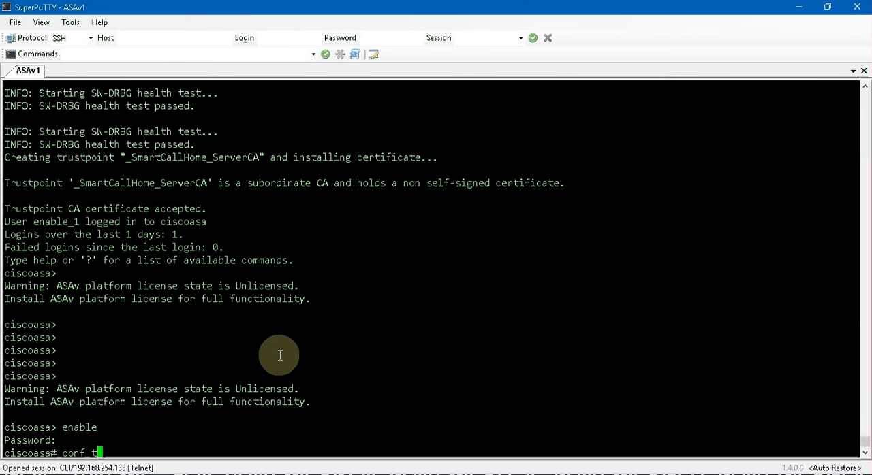
key(Return)
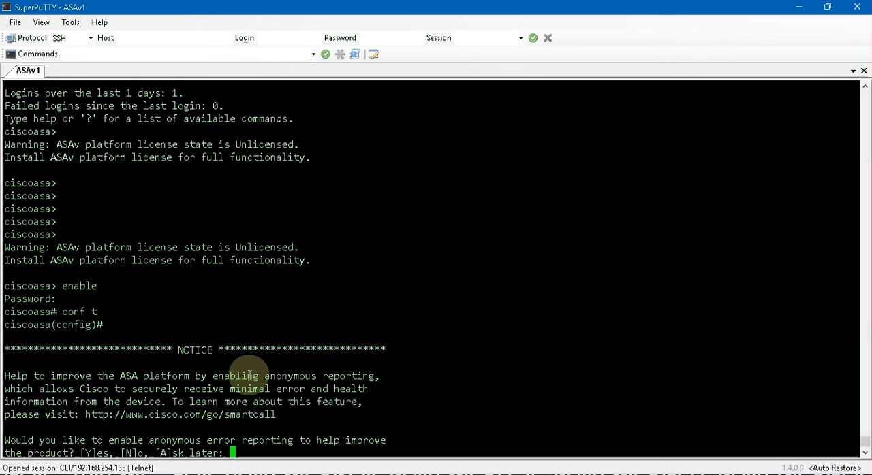
text(N)
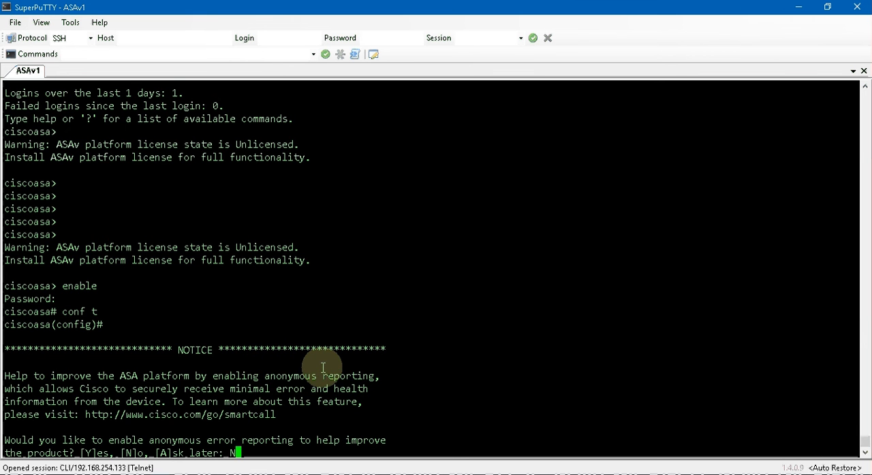
key(Return)
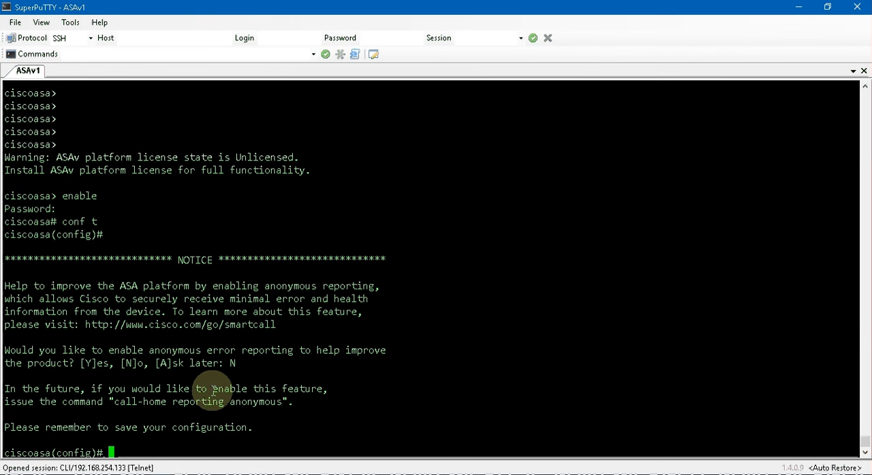
- Arrange the SuperPuTTY console and the Notepad configuration notes side by side, with the console active
click(521, 474)
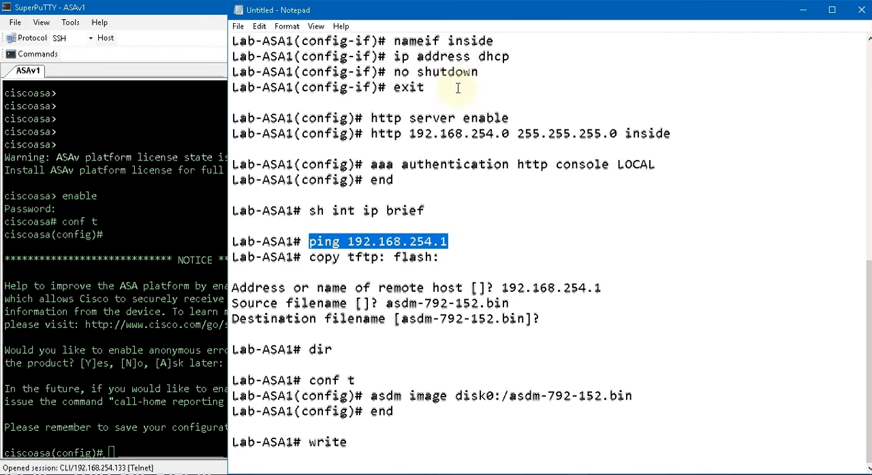
double_click(200, 13)
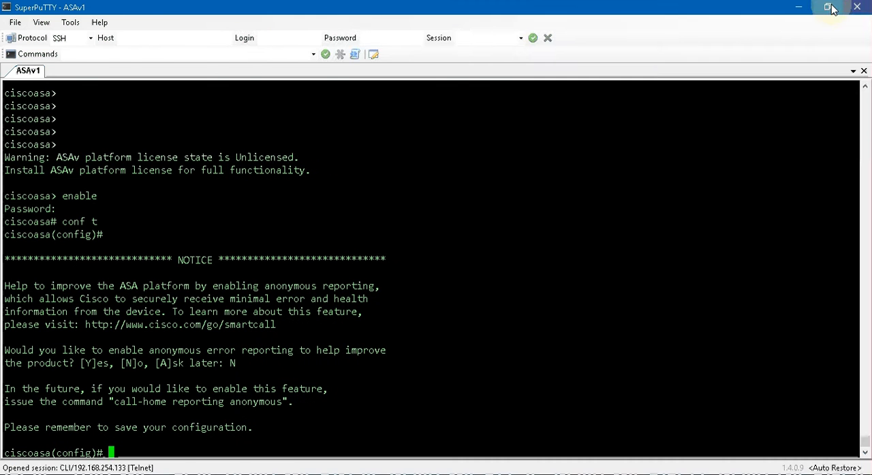
click(830, 8)
drag(473, 22, 404, 9)
click(747, 169)
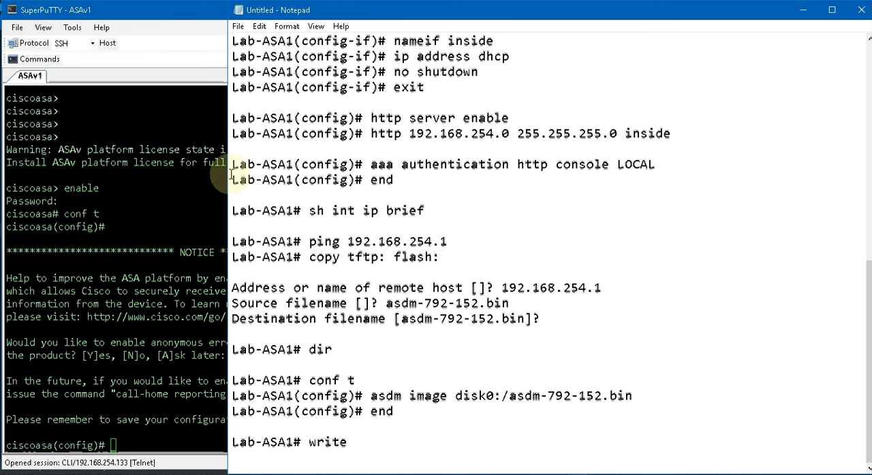
drag(230, 176, 393, 182)
drag(579, 201, 394, 200)
click(197, 363)
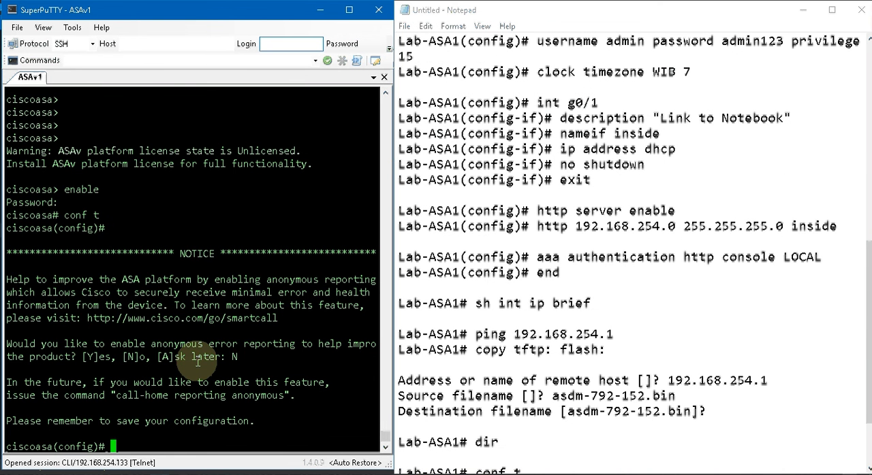
- Set the firewall's hostname to Lab-ASA1 following the notes
scroll(672, 304, up, 2)
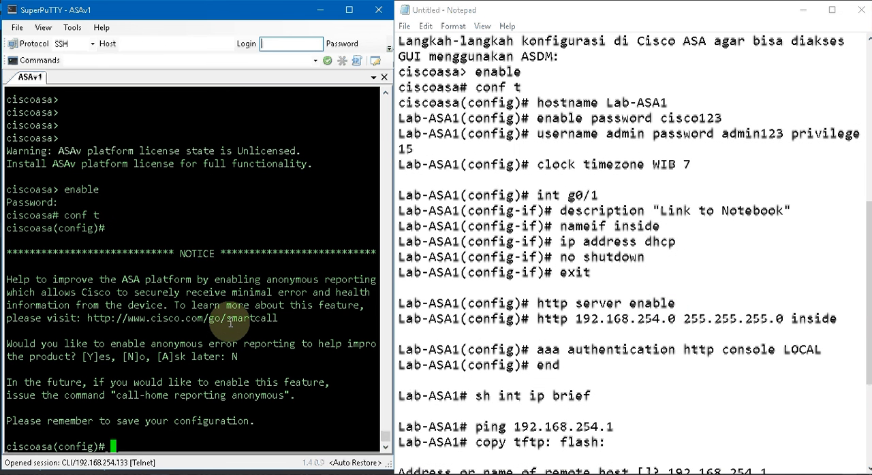
text(host Lab-ASA)
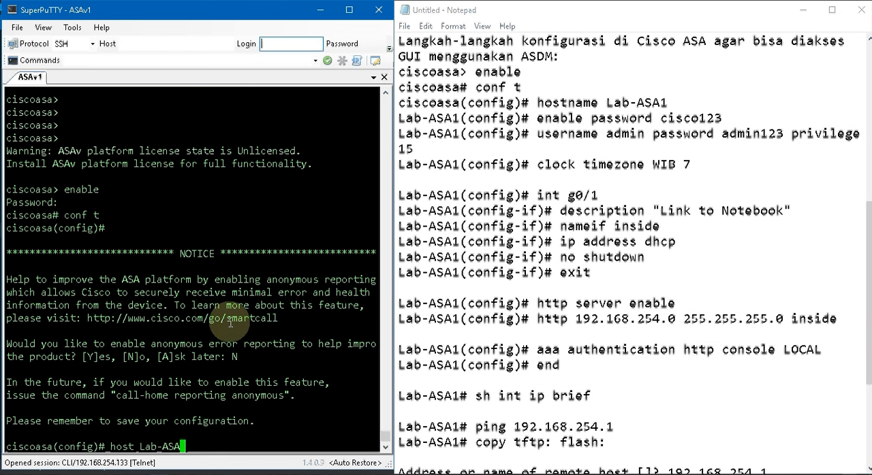
text(1)
key(Return)
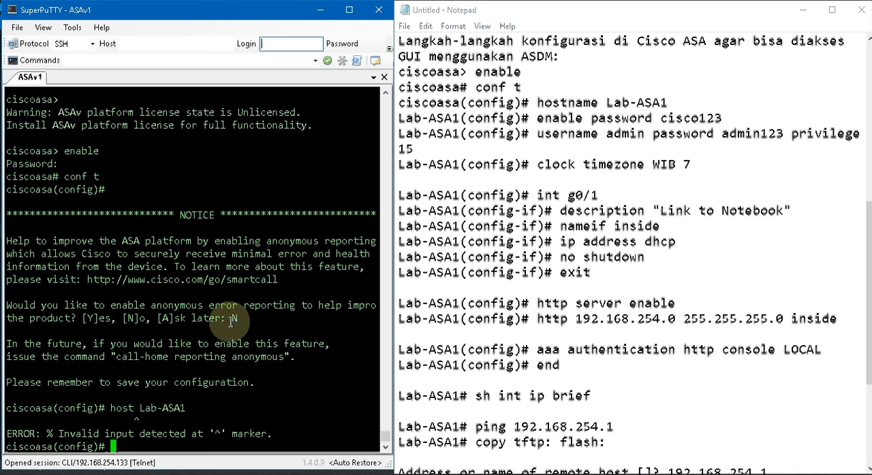
key(Up)
key(Left)
key(Left)
key(Left)
key(Left)
key(Left)
key(Left)
key(Left)
key(Left)
key(Left)
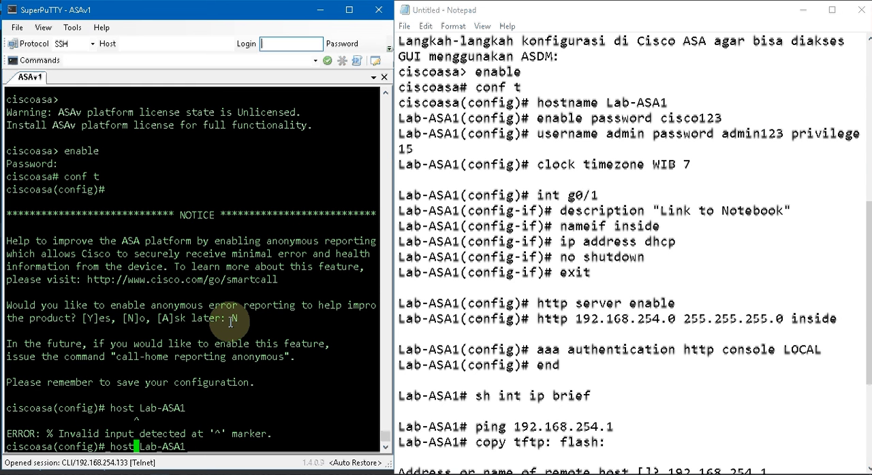
text(name)
key(Return)
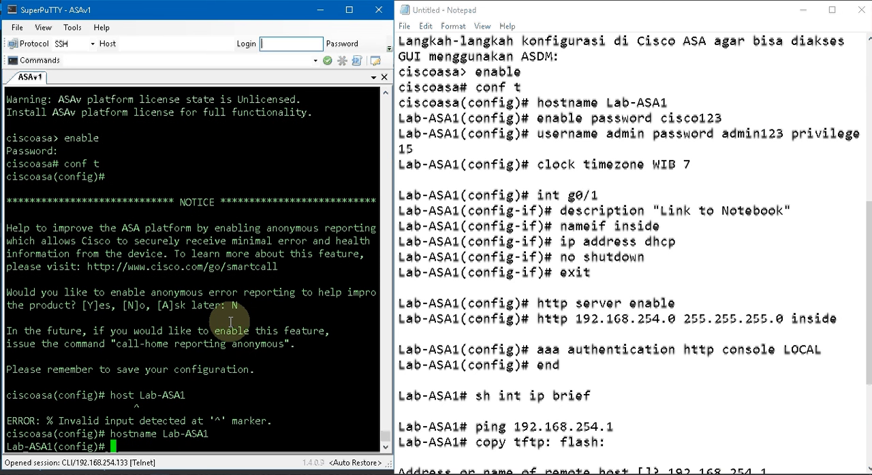
- Set the enable password on Lab-ASA1 to the one given in the notes
text(enable)
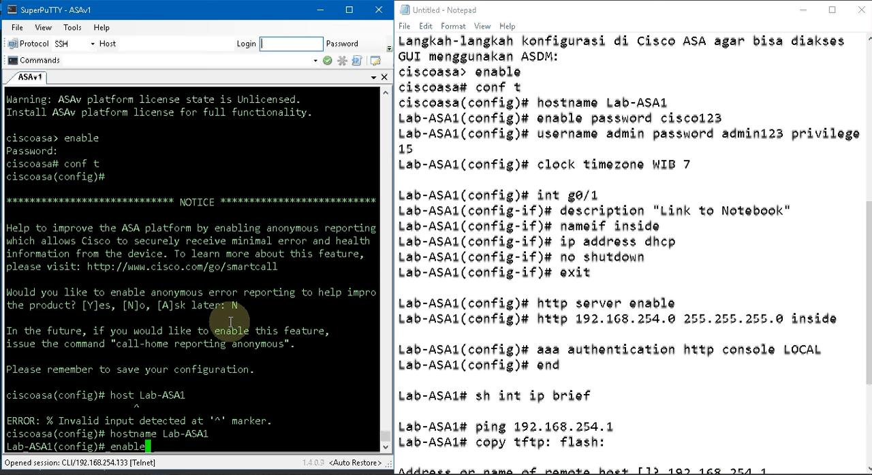
text( password )
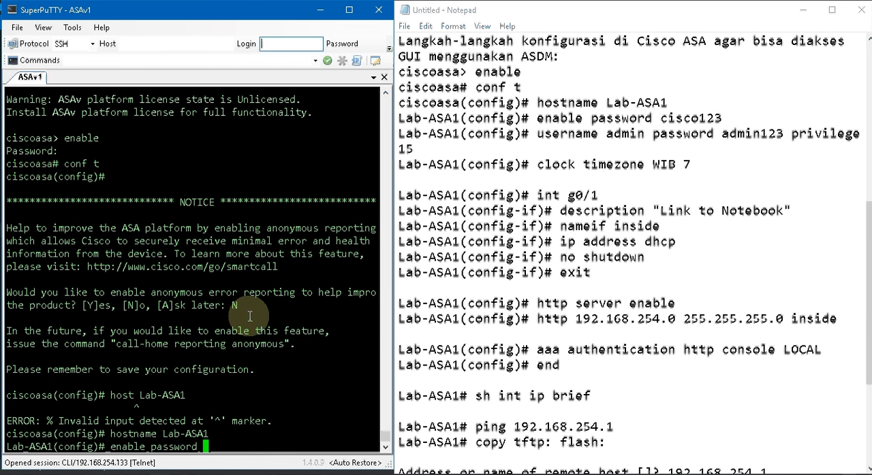
text(cisco12)
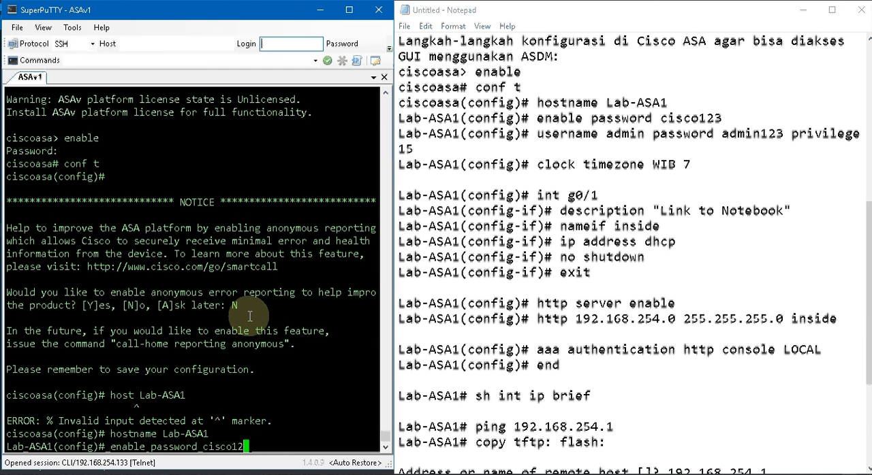
text(3)
key(Return)
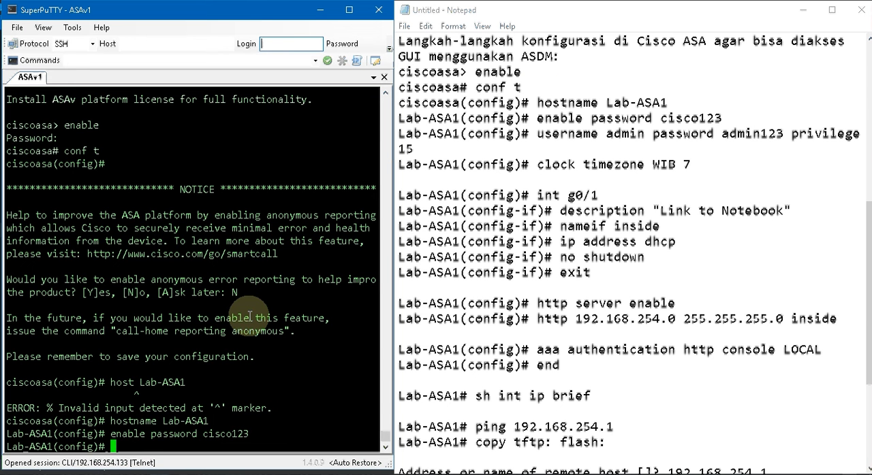
- Copy the username command from the notes into the console to create the local admin account with its password and privilege 15
click(538, 134)
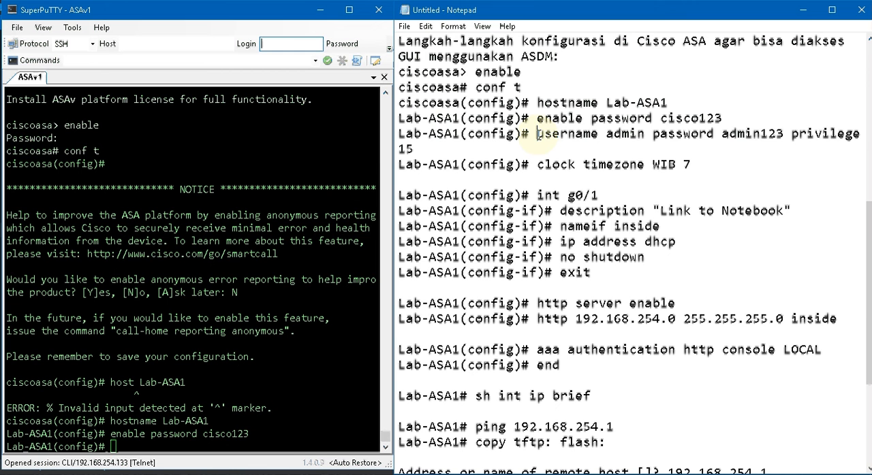
drag(537, 133, 544, 143)
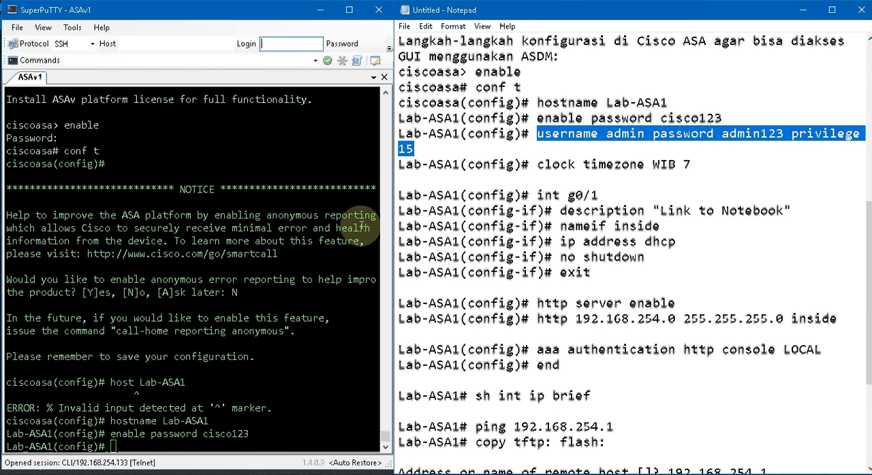
right_click(256, 299)
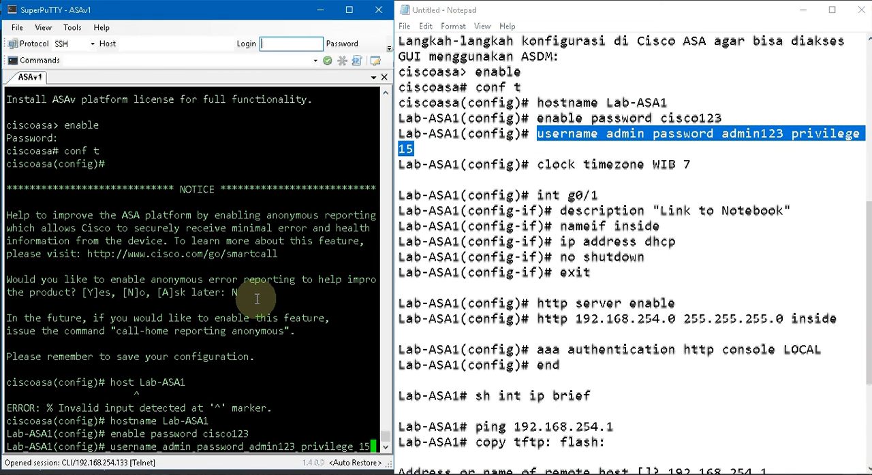
key(Return)
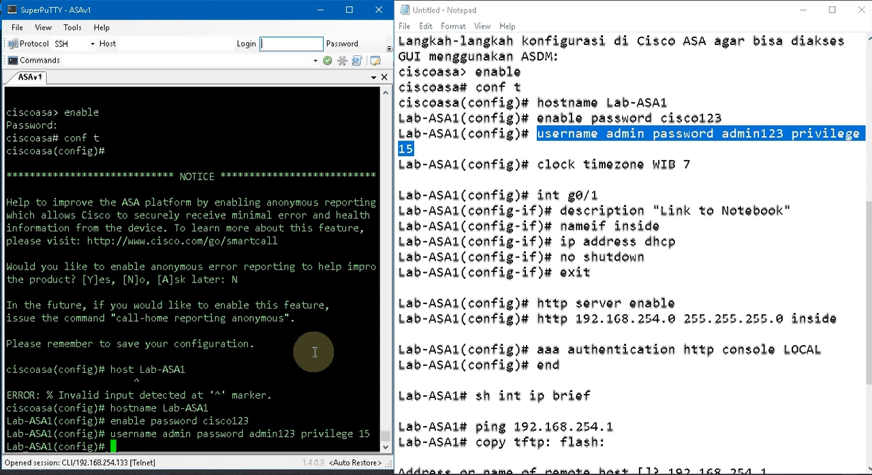
- Copy the clock timezone command from the notes into the console to set the firewall's time zone to WIB 7
drag(537, 164, 692, 161)
key(ctrl+c)
click(348, 329)
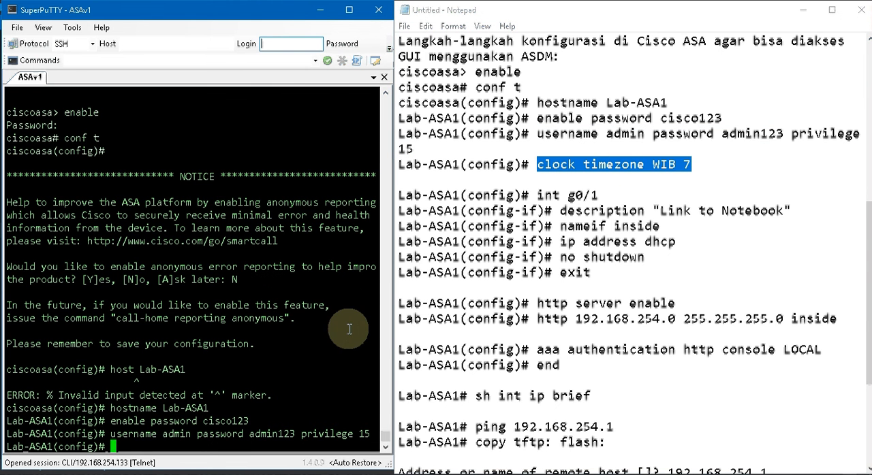
right_click(348, 330)
key(Return)
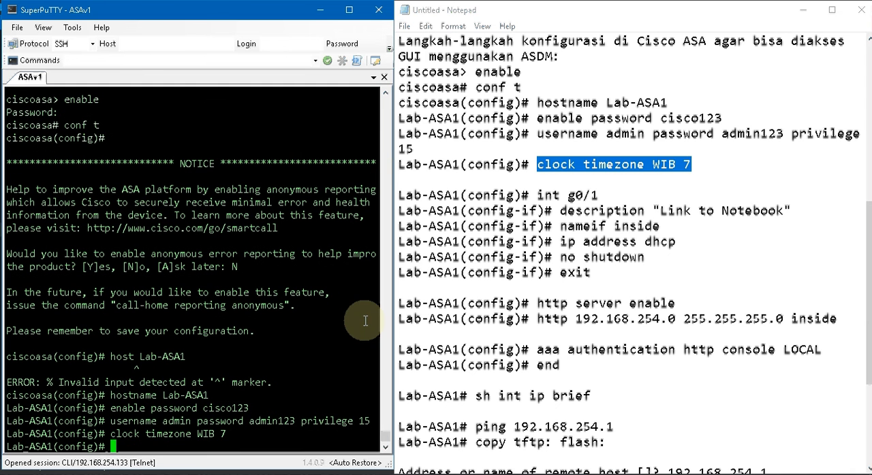
- Enter configuration of interface g0/1 and give it the description "Link to Notebook", copying both commands from the notes
click(538, 195)
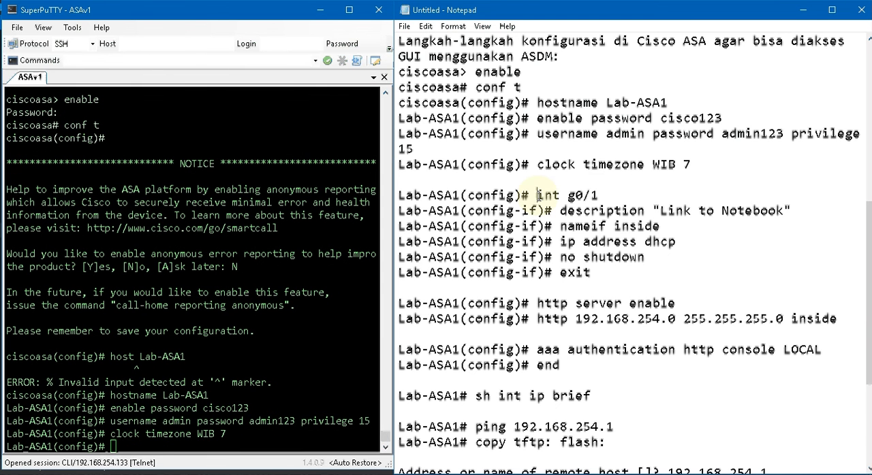
drag(538, 196, 598, 196)
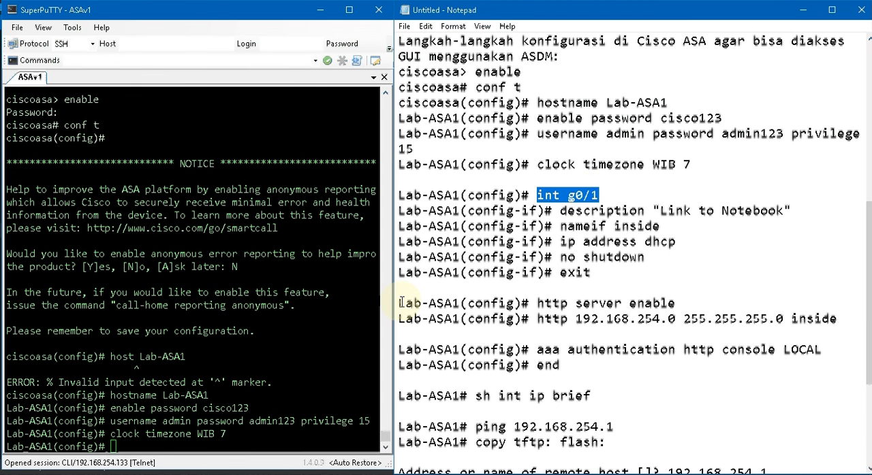
right_click(370, 321)
key(Return)
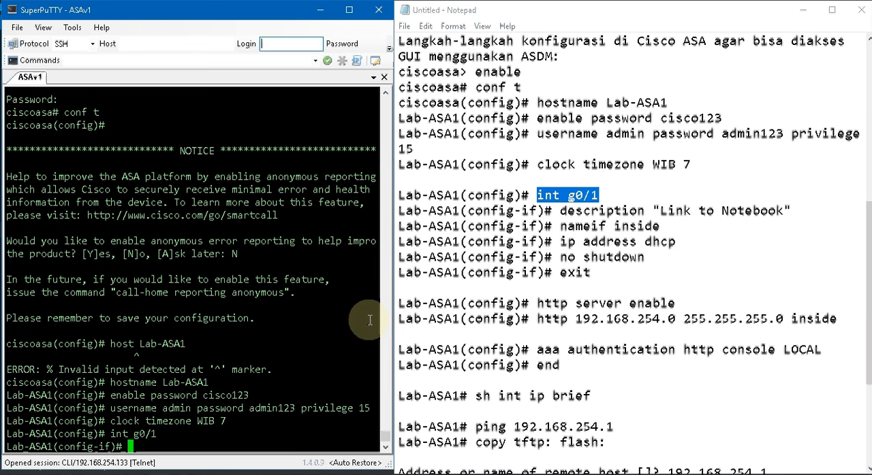
drag(560, 211, 793, 211)
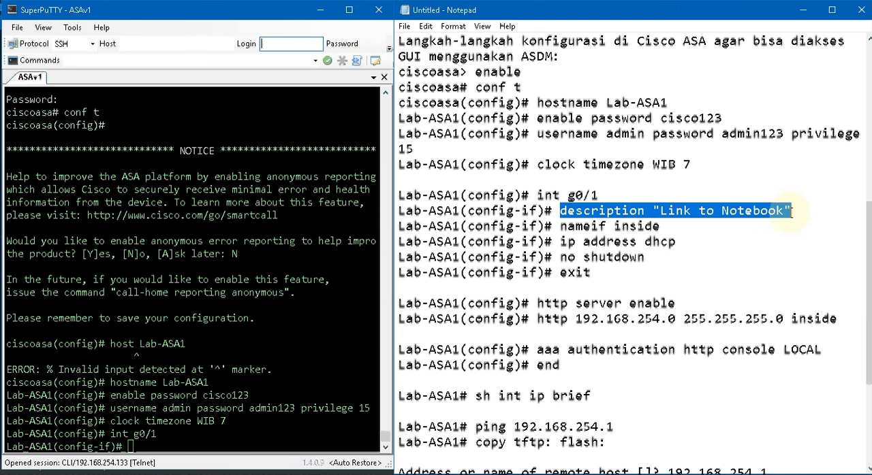
right_click(324, 337)
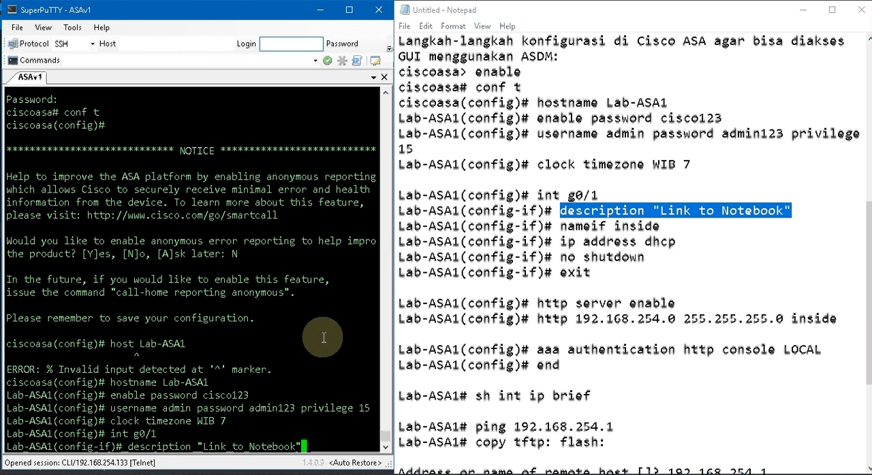
key(Return)
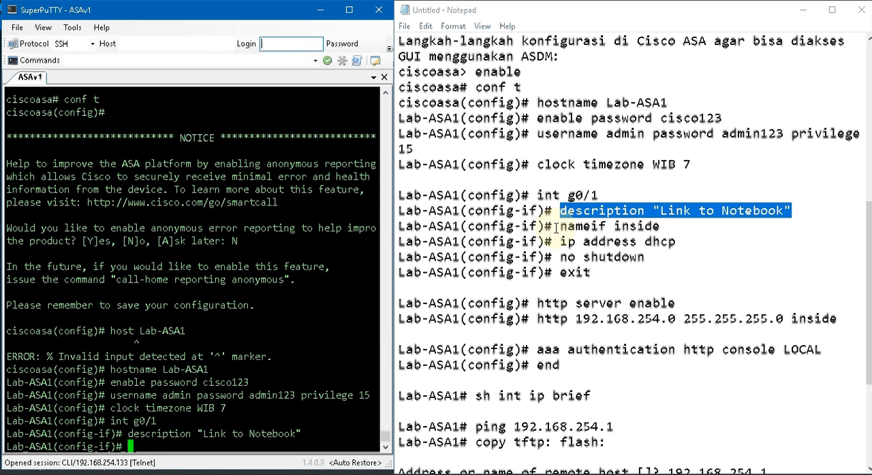
- Name interface g0/1 inside and have it obtain its IP address through DHCP, using the commands in the notes
drag(556, 228, 661, 226)
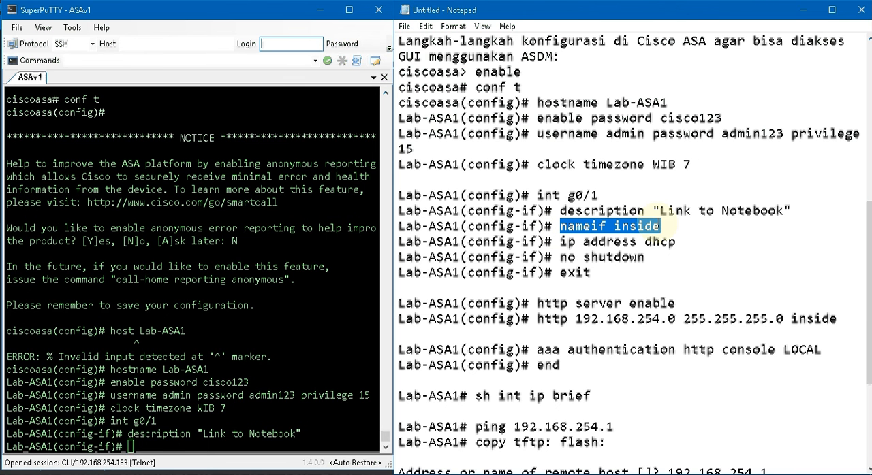
right_click(342, 350)
key(Return)
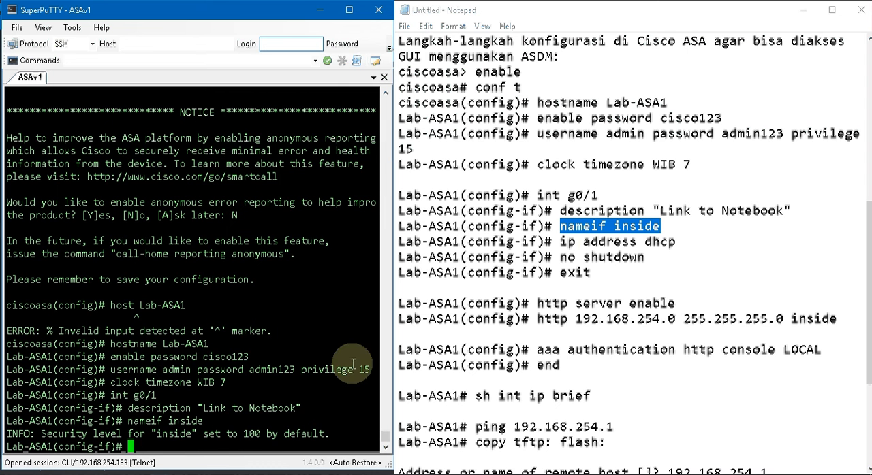
drag(562, 242, 675, 242)
key(ctrl+c)
click(295, 345)
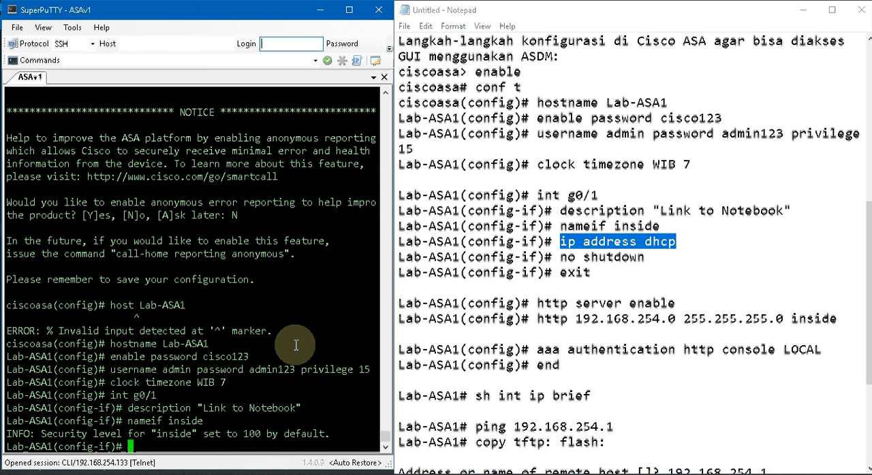
right_click(296, 345)
key(Return)
- Bring up interface g0/1 with no shutdown and exit interface configuration mode
text(no shu)
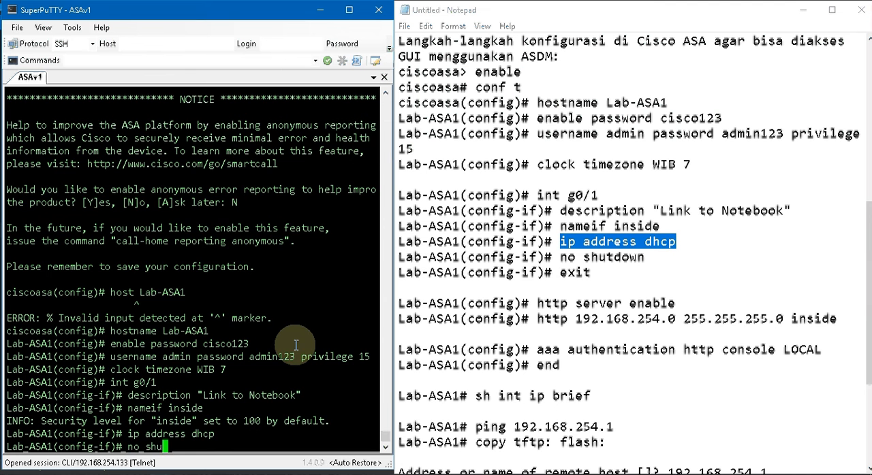
text(t)
key(Tab)
key(Return)
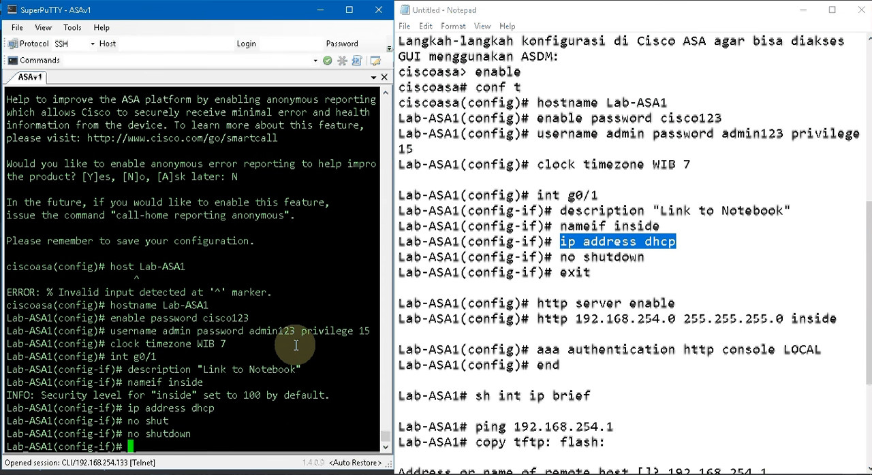
text(exit)
key(Return)
- Enable the firewall's HTTP server with the http server enable command from the notes
drag(537, 304, 681, 304)
key(ctrl+c)
click(268, 391)
right_click(268, 392)
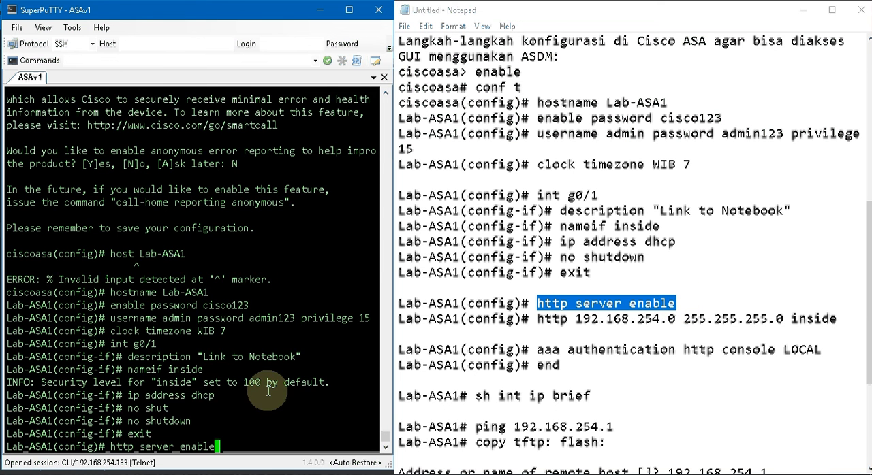
key(Return)
- Allow HTTP access from network 192.168.254.0 with mask 255.255.255.0 on the inside interface, using the command in the notes
click(538, 318)
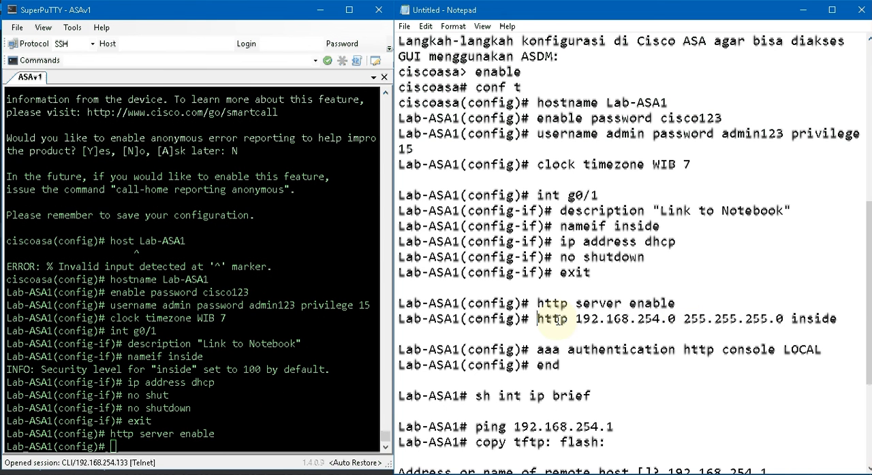
drag(537, 319, 836, 325)
key(ctrl+c)
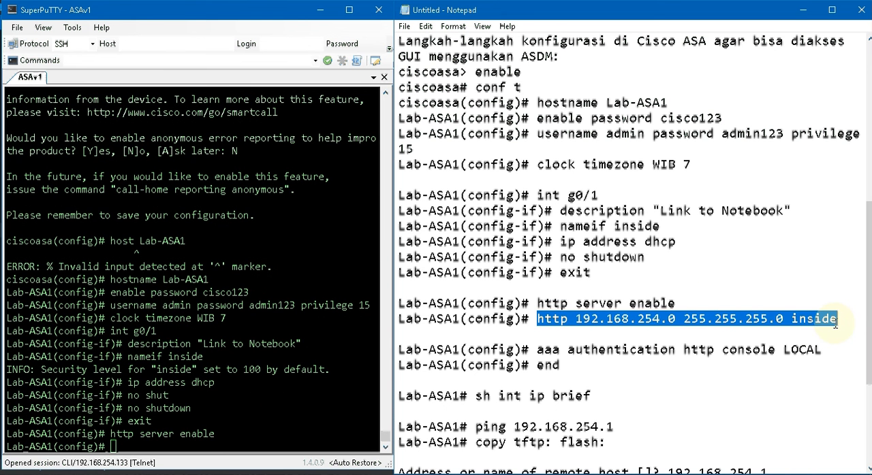
click(273, 372)
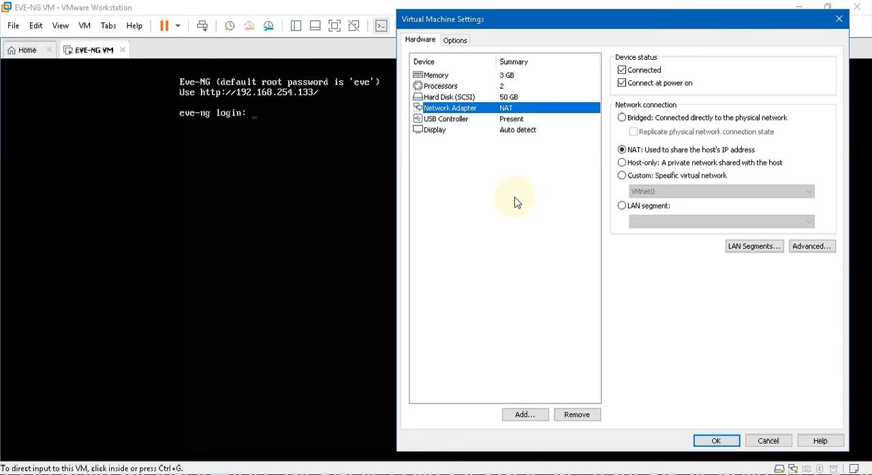
click(164, 474)
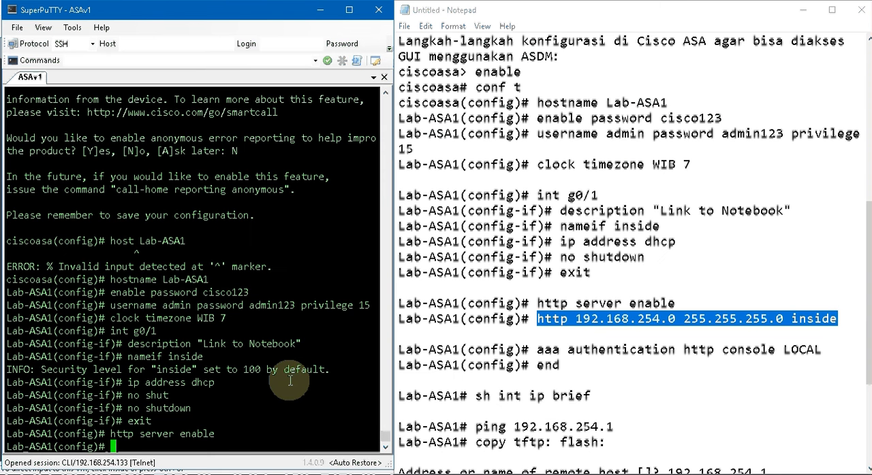
right_click(290, 382)
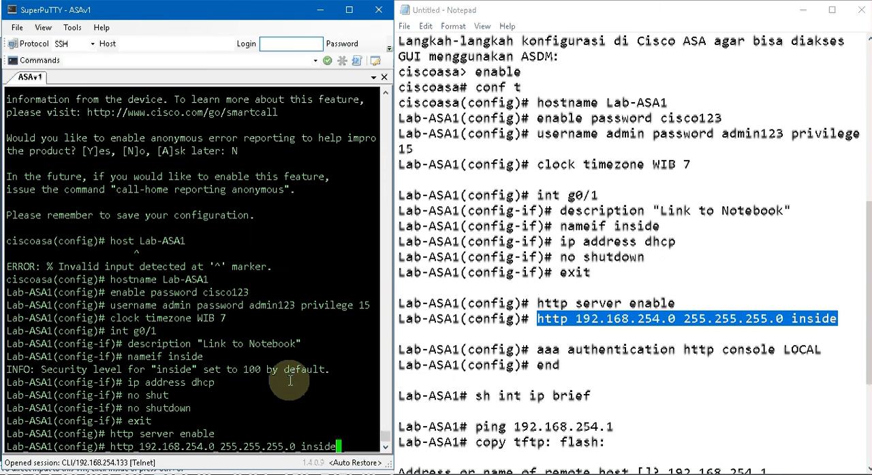
key(Return)
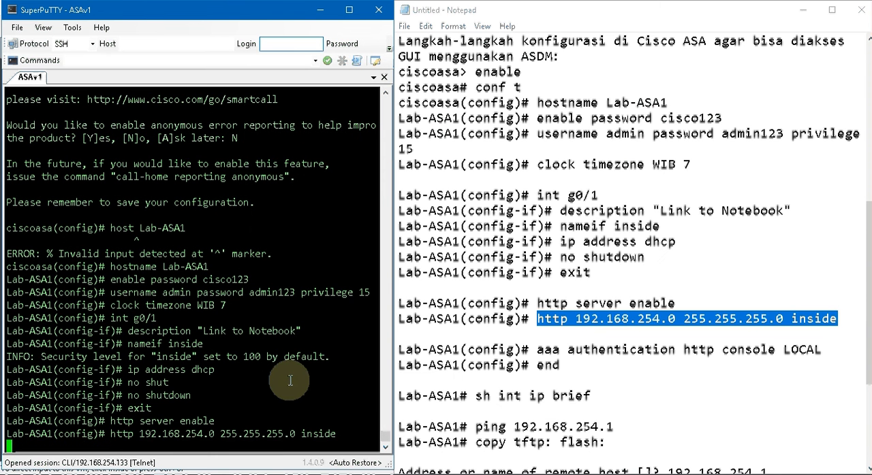
- Set HTTP console authentication to the LOCAL database with the aaa command from the notes and end configuration mode
drag(538, 349, 821, 350)
key(ctrl+c)
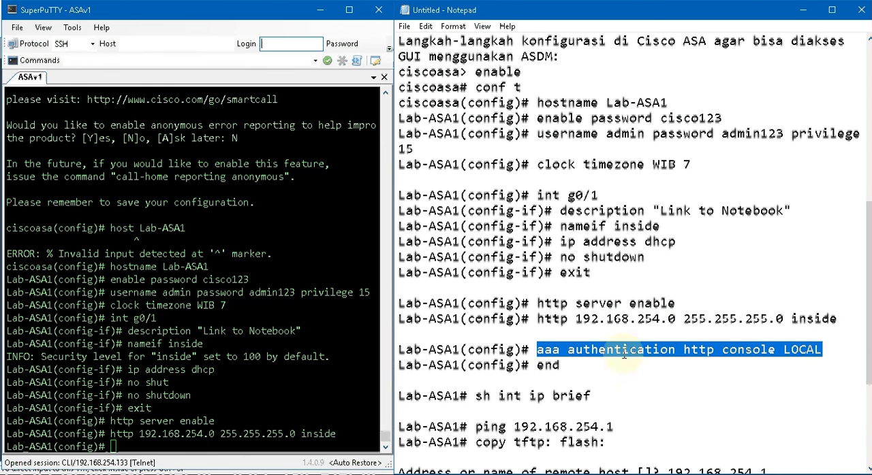
click(255, 393)
right_click(255, 392)
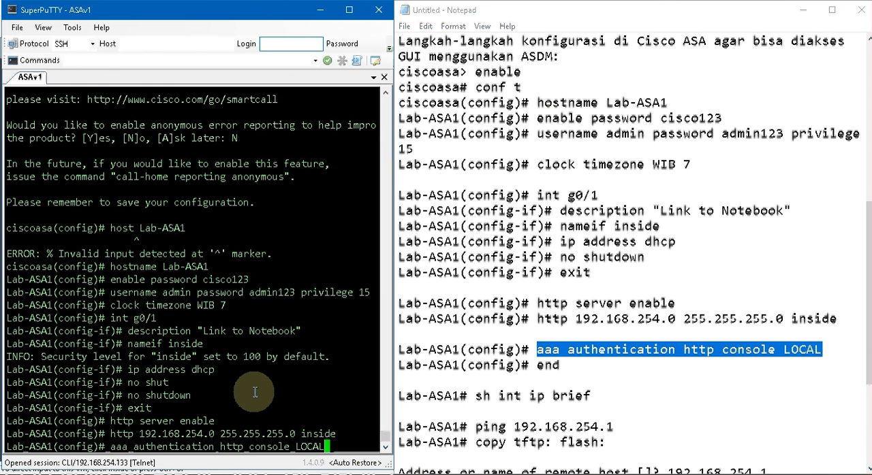
key(Return)
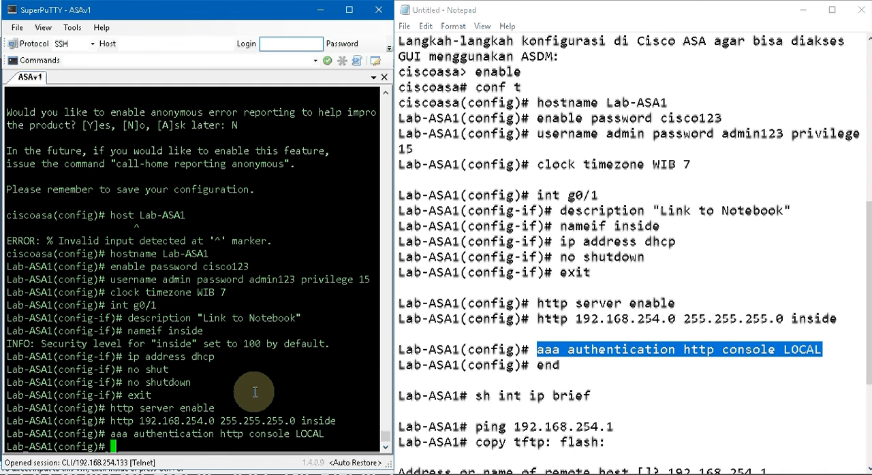
text(end)
key(Return)
- Run sh int ip brief from the notes and check the IP address and method of GigabitEthernet0/1
drag(474, 395, 596, 397)
key(ctrl+c)
click(254, 421)
right_click(253, 421)
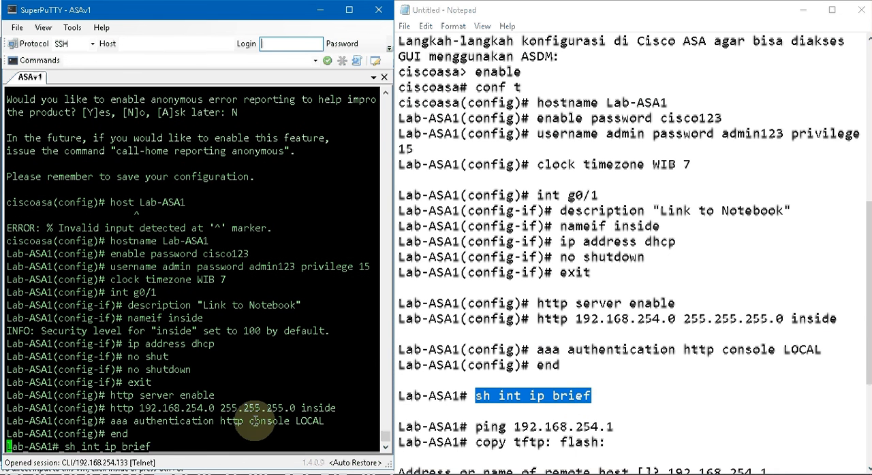
key(Return)
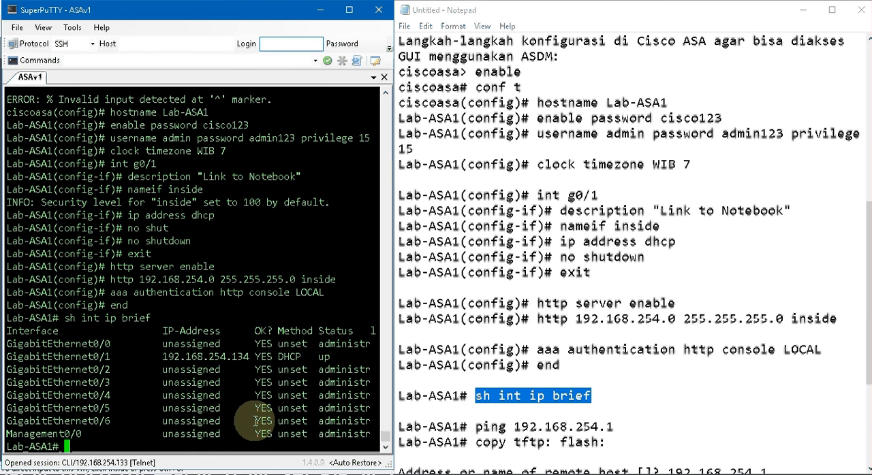
drag(161, 355, 300, 357)
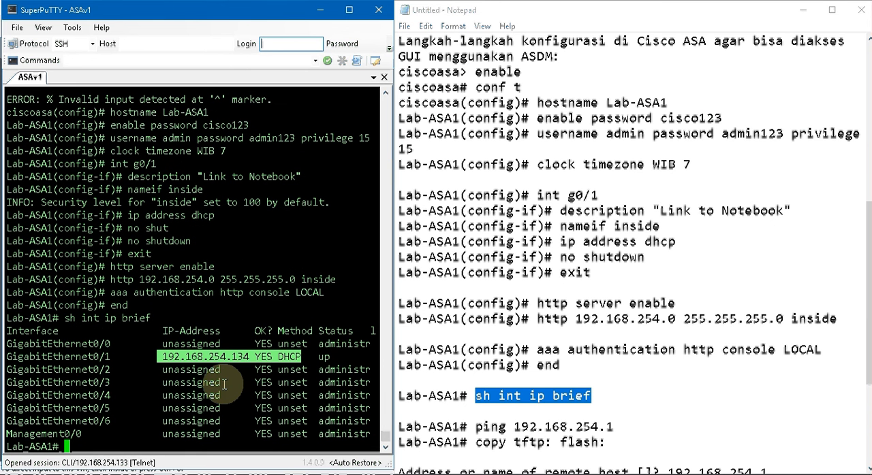
- Test connectivity from the firewall to the notebook by pinging 192.168.254.1
drag(476, 427, 615, 427)
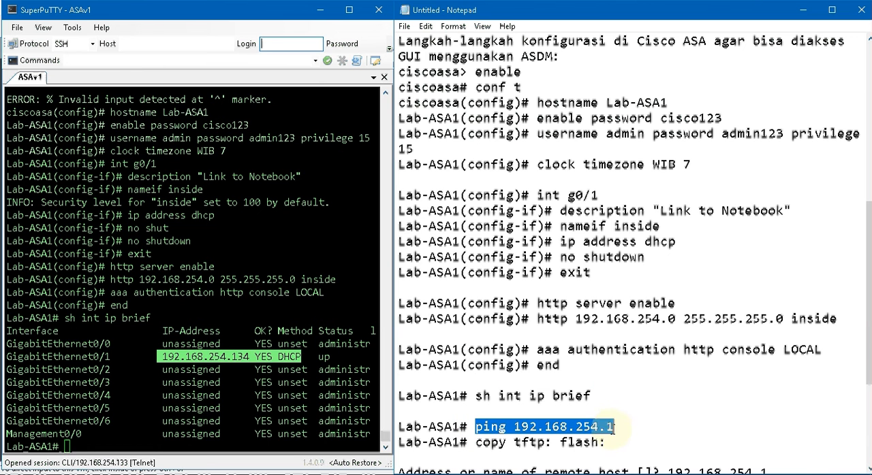
key(ctrl+c)
right_click(294, 415)
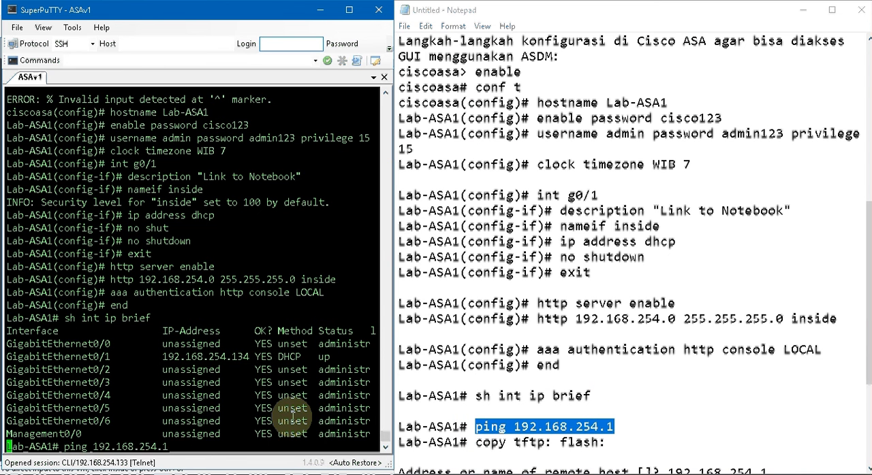
key(Return)
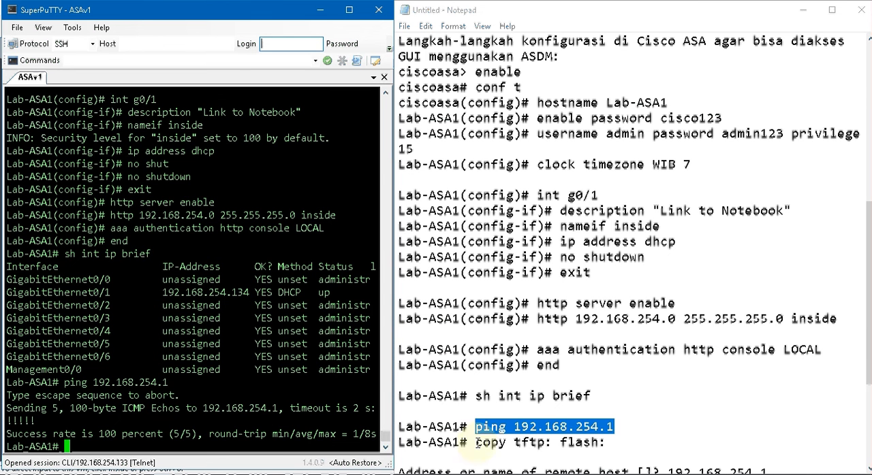
- Try to copy from TFTP to flash with the command in the notes, using the pinged address 192.168.254.1 as remote host
drag(475, 443, 603, 448)
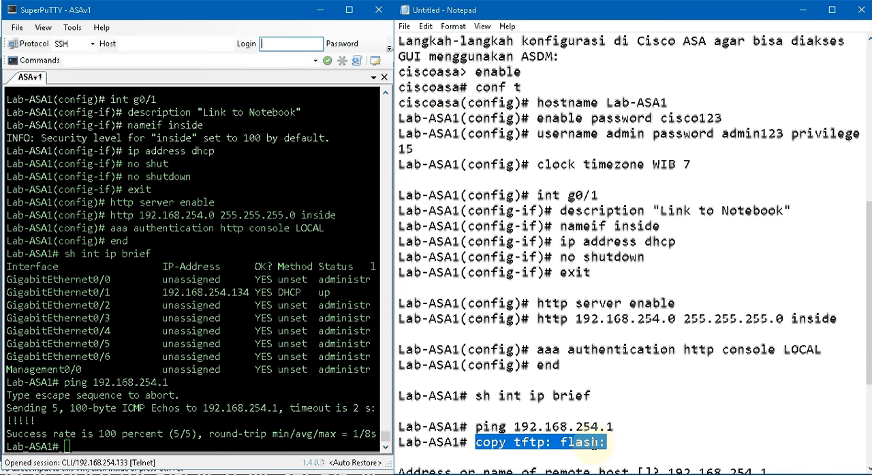
click(276, 376)
right_click(276, 376)
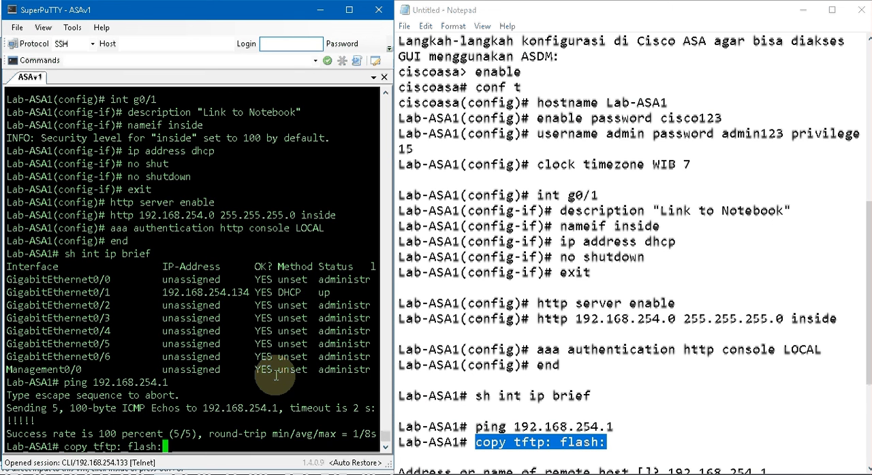
key(Return)
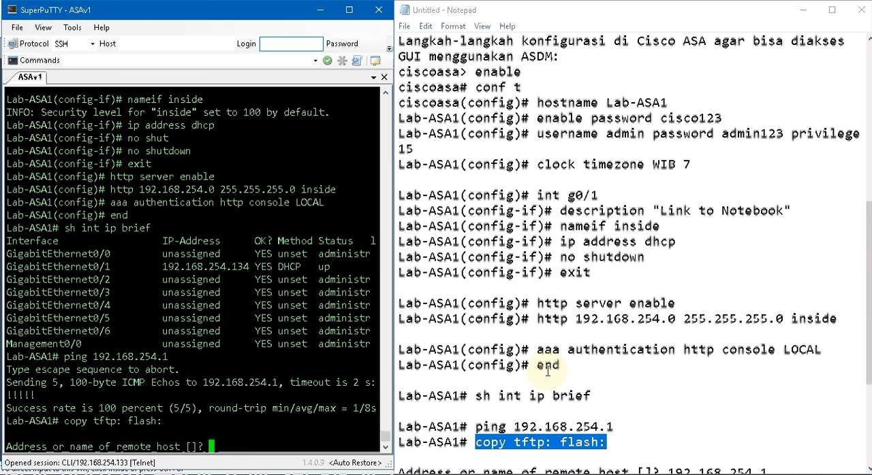
scroll(548, 371, down, 3)
click(282, 383)
click(97, 357)
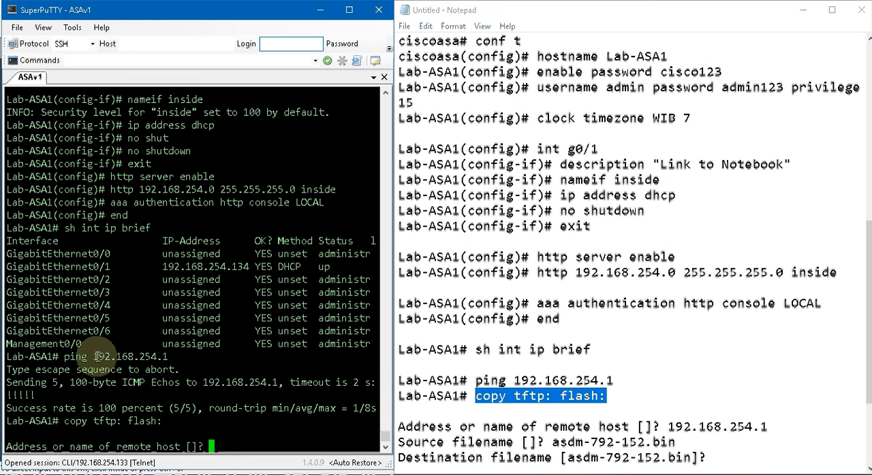
drag(98, 357, 166, 362)
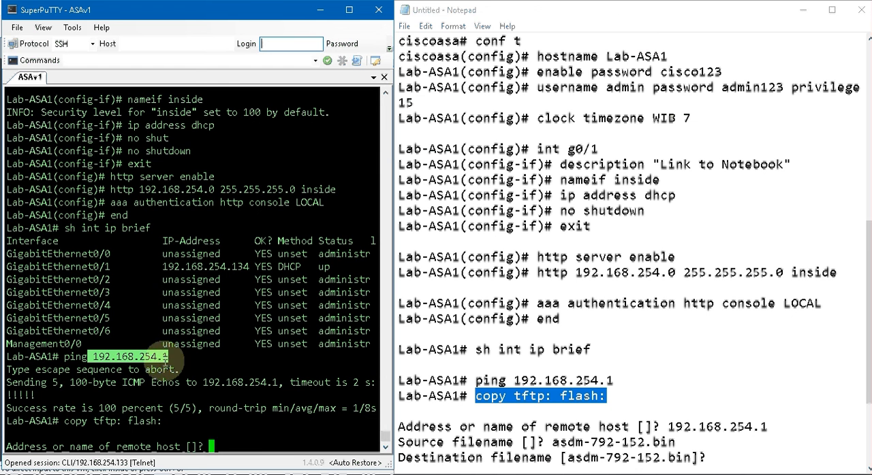
right_click(260, 431)
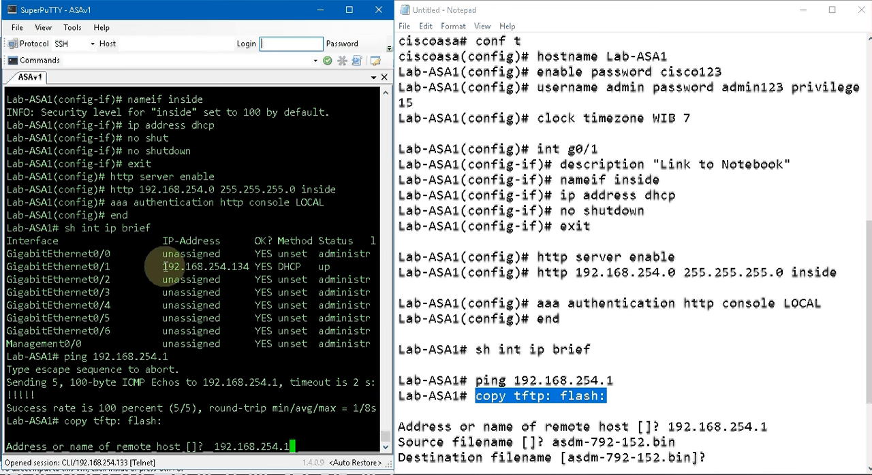
drag(163, 267, 230, 267)
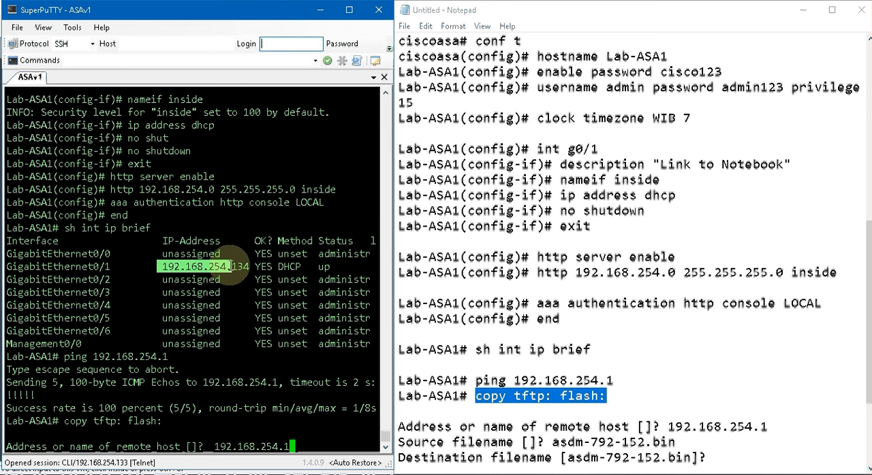
click(231, 266)
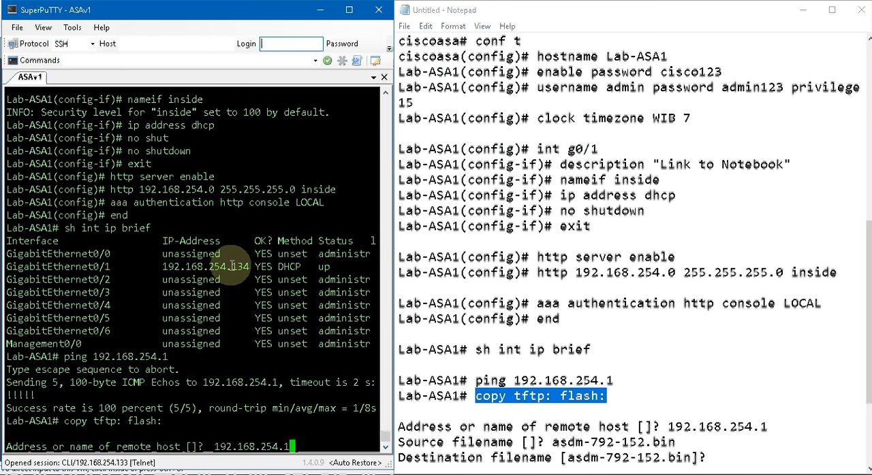
drag(232, 267, 252, 266)
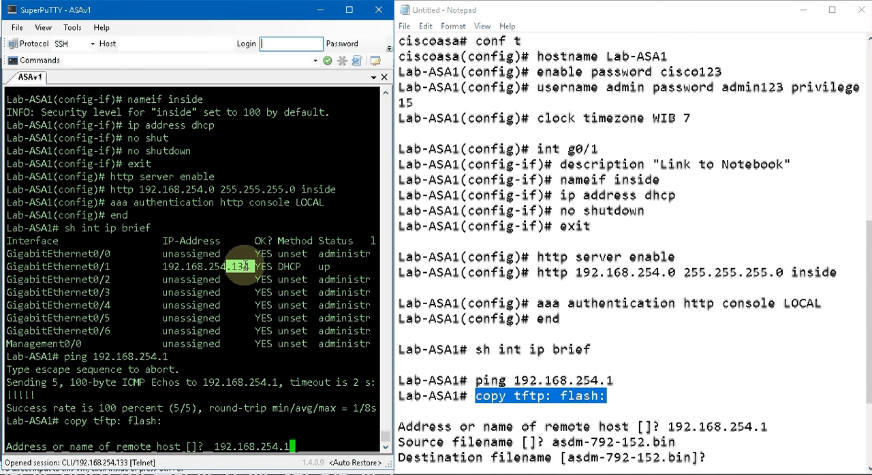
click(233, 277)
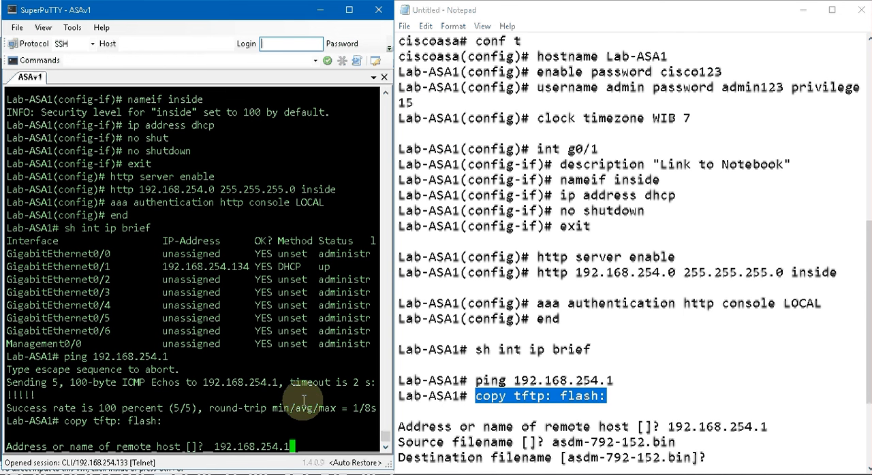
key(Return)
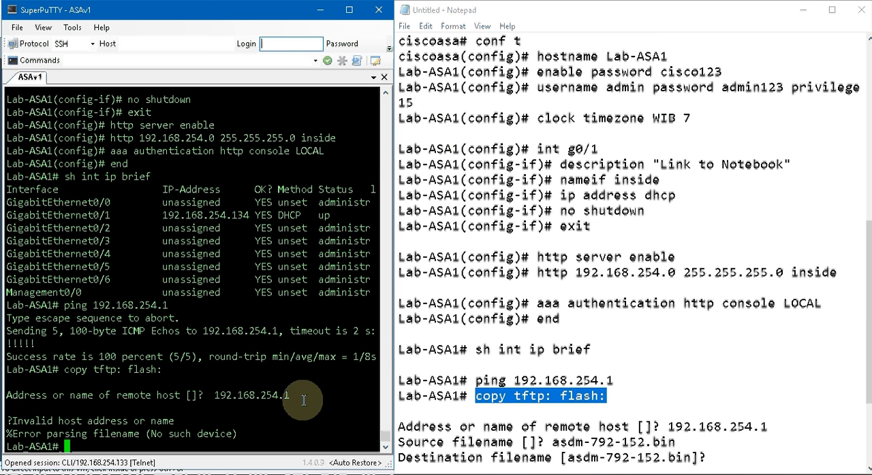
- Run copy tftp: flash: again and enter 192.168.254.1 as the remote host, without a leading space
text(copy tftp: flash:)
key(Return)
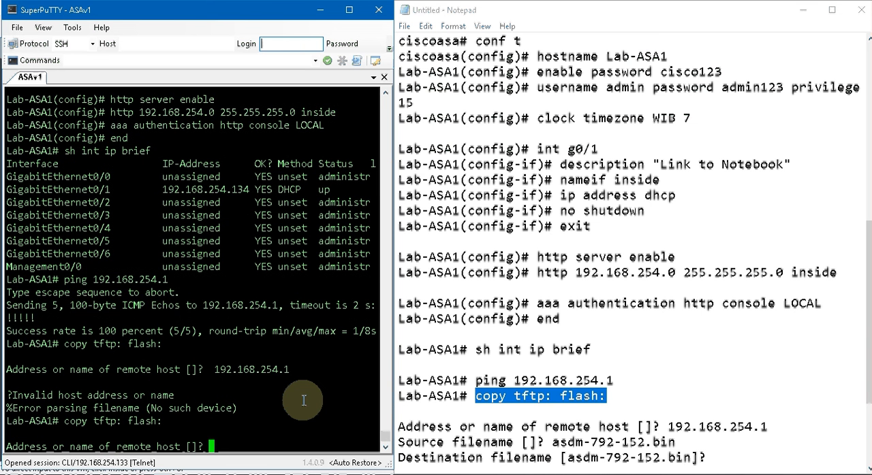
drag(214, 369, 289, 370)
right_click(323, 389)
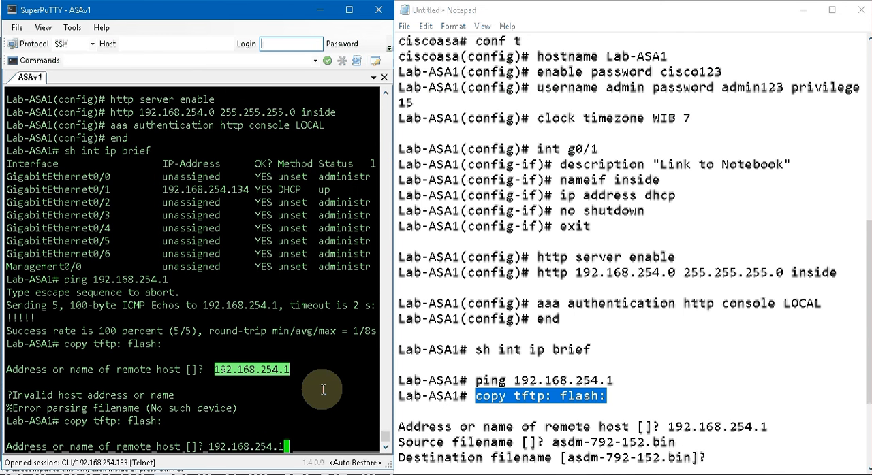
key(Return)
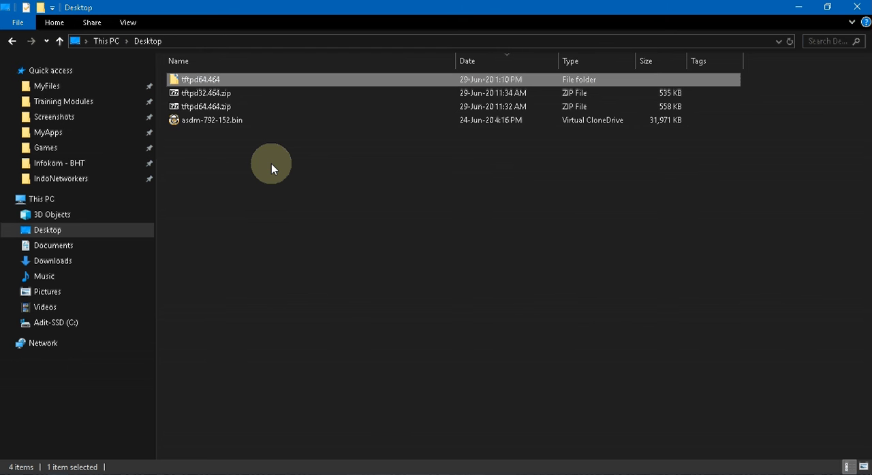
- Copy the name asdm-792-152.bin from the Desktop folder in File Explorer and submit it as the source filename in the ASAv1 console
key(End)
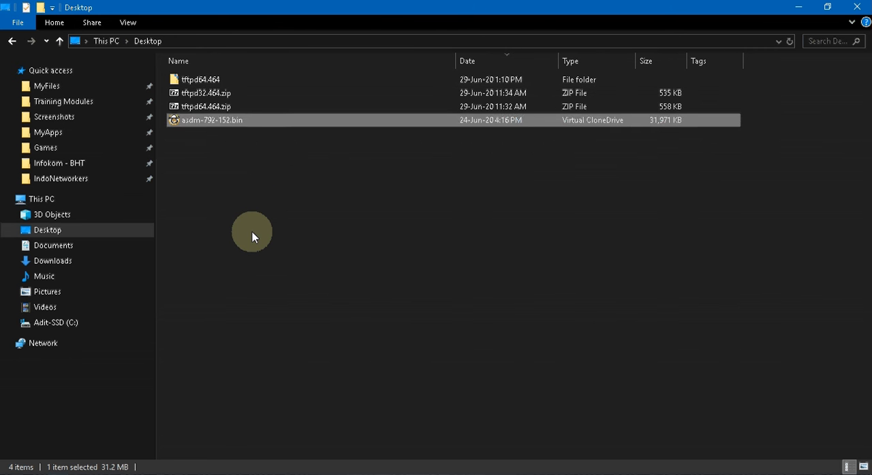
key(F2)
key(ctrl+a)
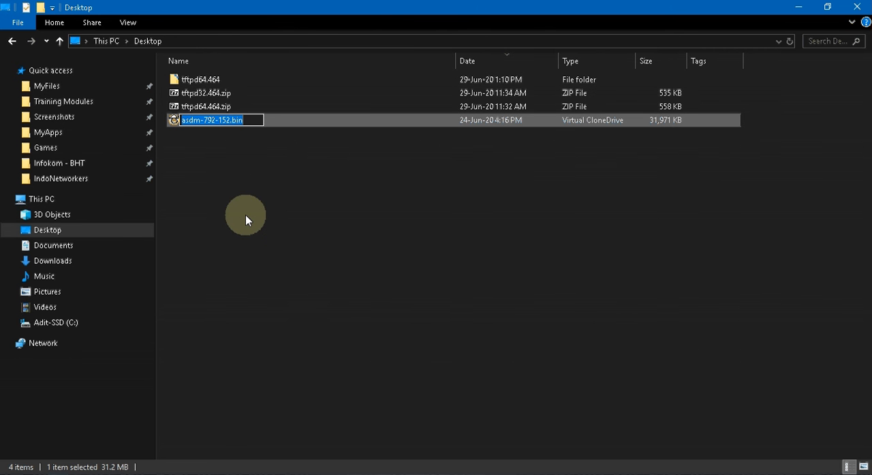
click(723, 92)
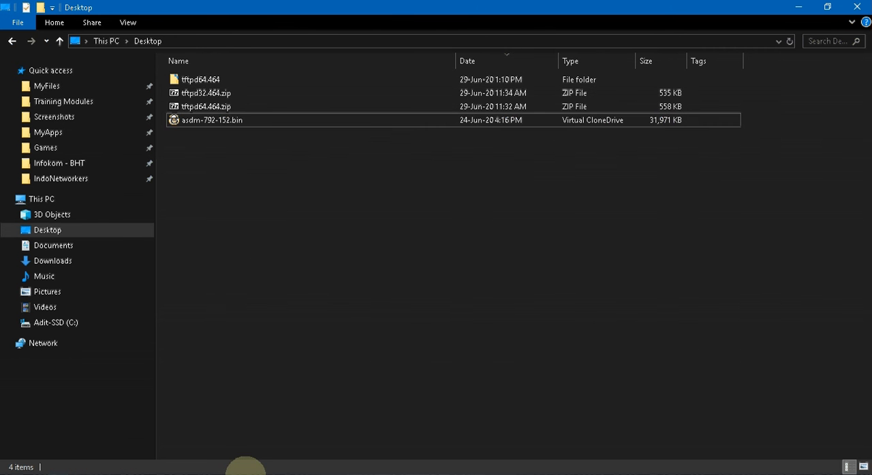
click(246, 474)
right_click(187, 443)
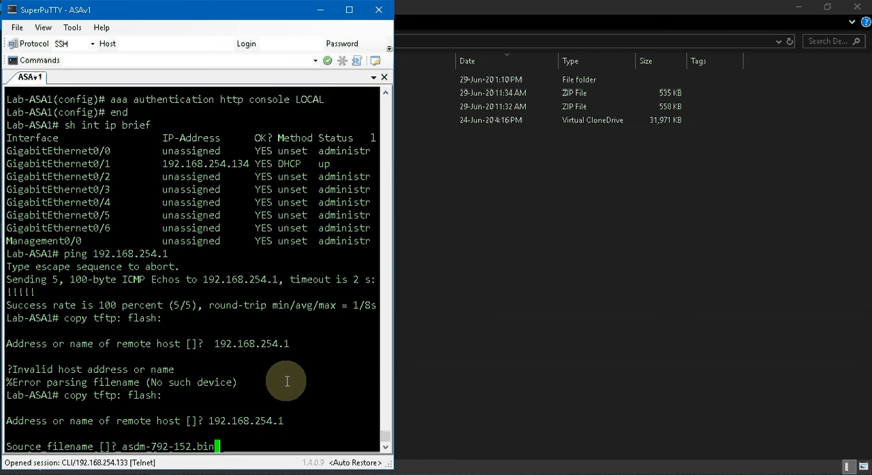
key(Return)
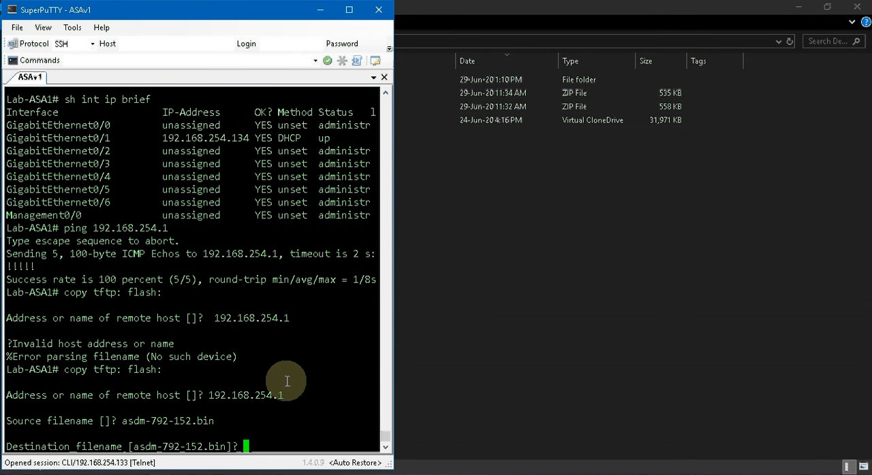
- Accept the default destination filename to start the transfer and monitor its progress in Tftpd64
key(Return)
click(586, 472)
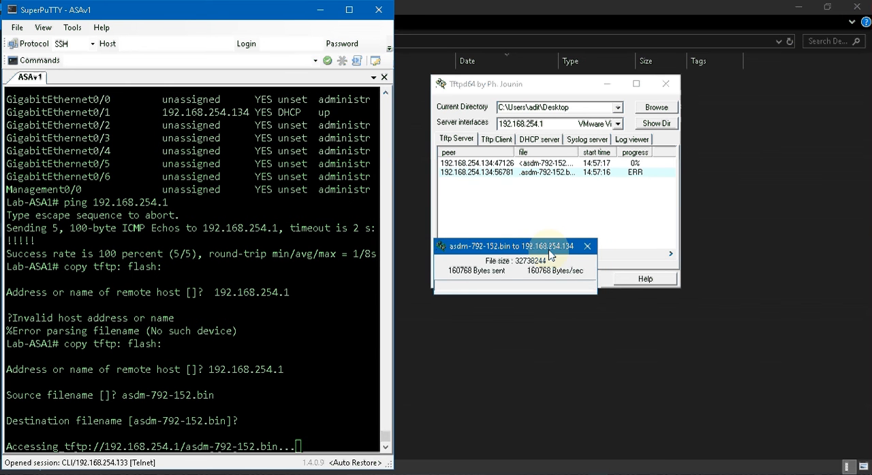
drag(549, 251, 566, 195)
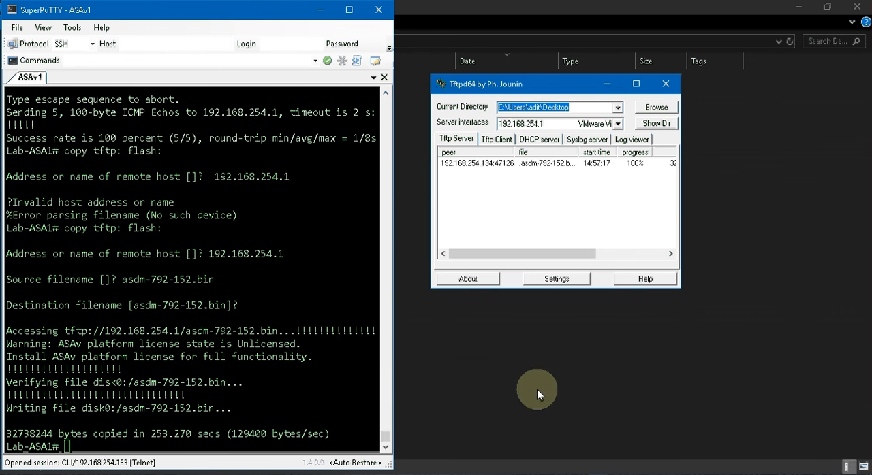
- List the firewall's flash contents with dir and check for the asdm-792-152.bin file
click(583, 472)
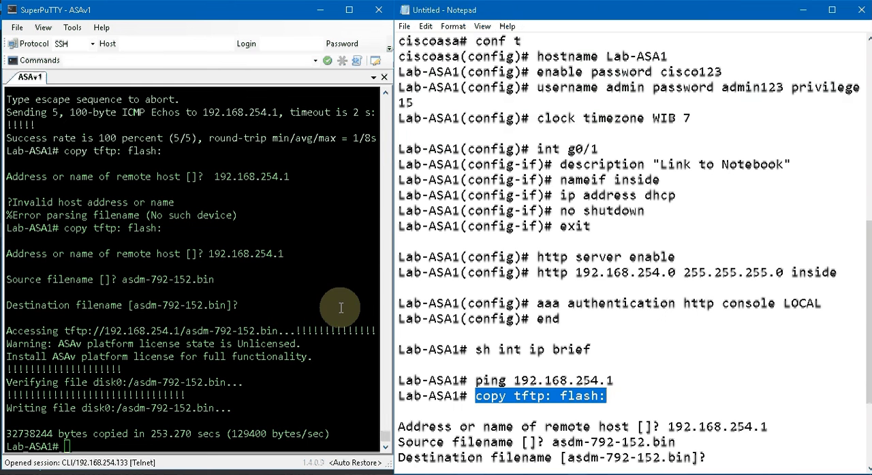
click(263, 283)
text(dir)
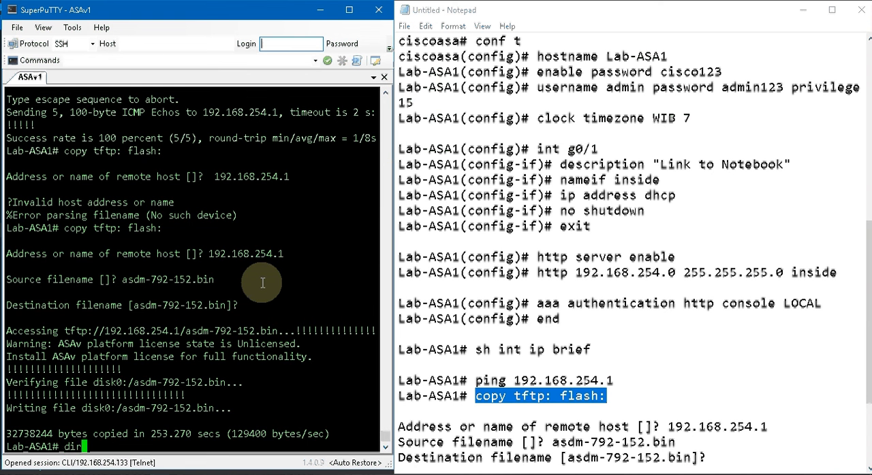
key(Return)
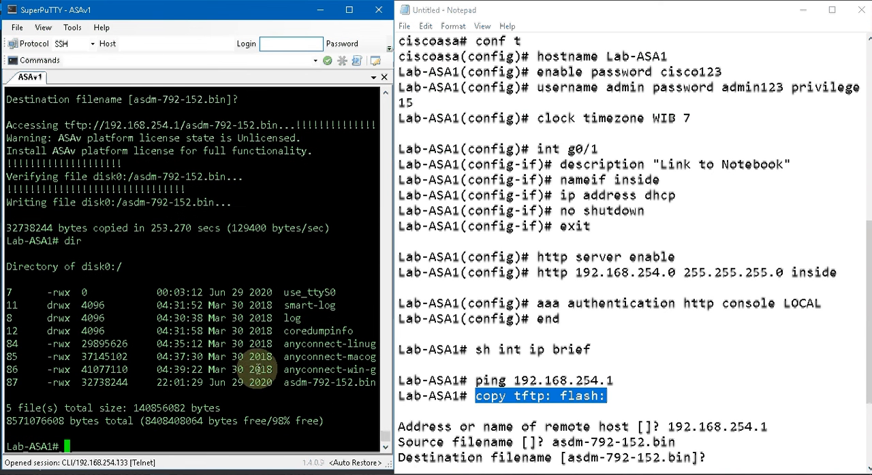
drag(281, 382, 325, 383)
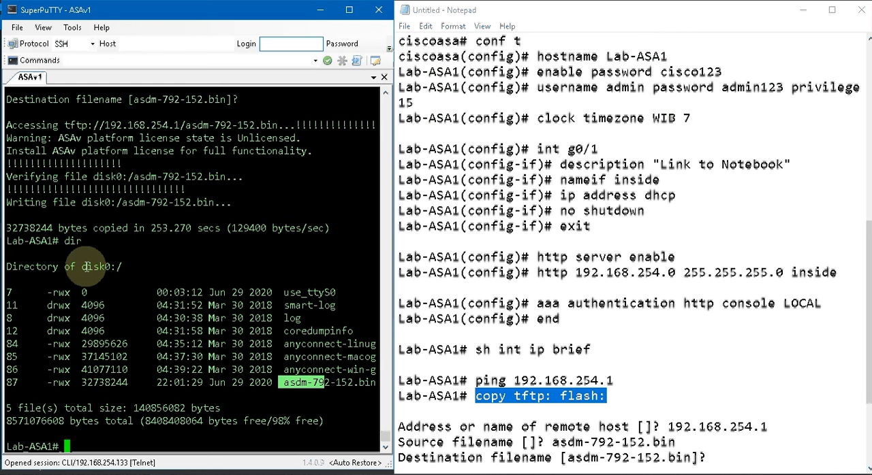
click(164, 297)
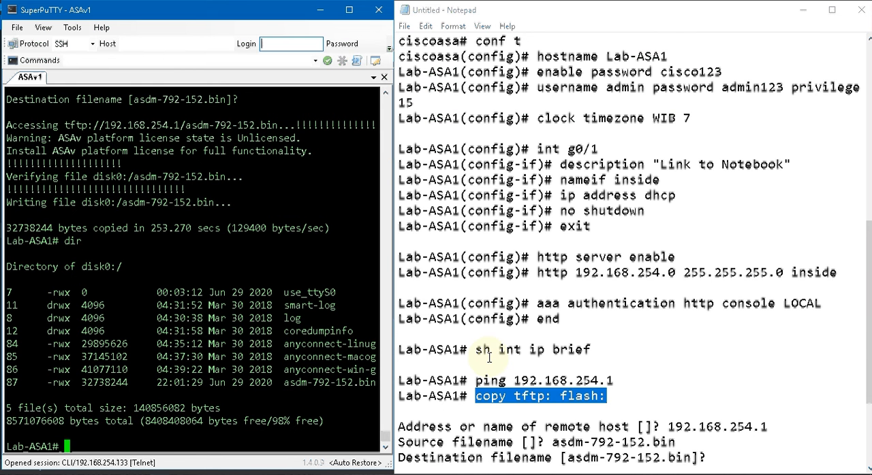
- In configuration mode, set the ASDM image to disk0:/asdm-792-152.bin, and end configuration mode
scroll(489, 358, down, 2)
text(conf)
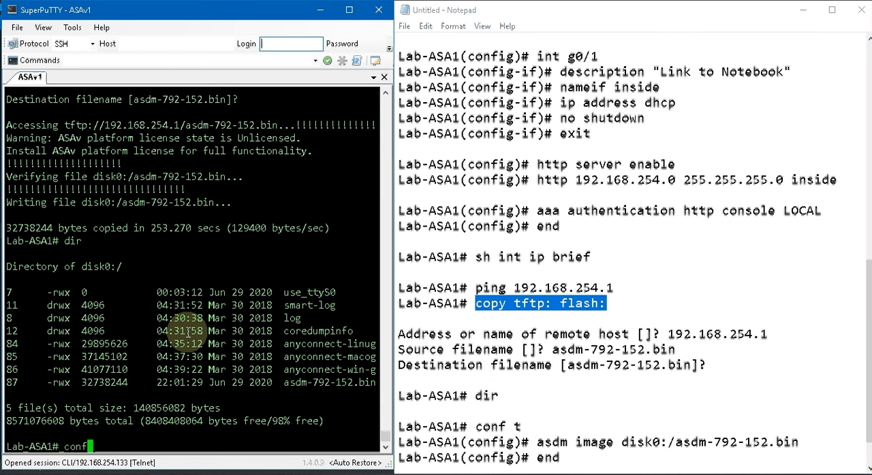
text( t)
key(Return)
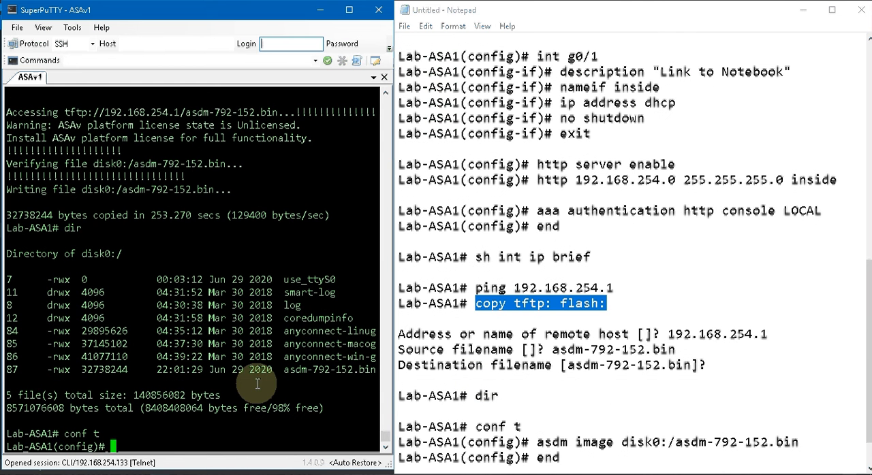
text(as)
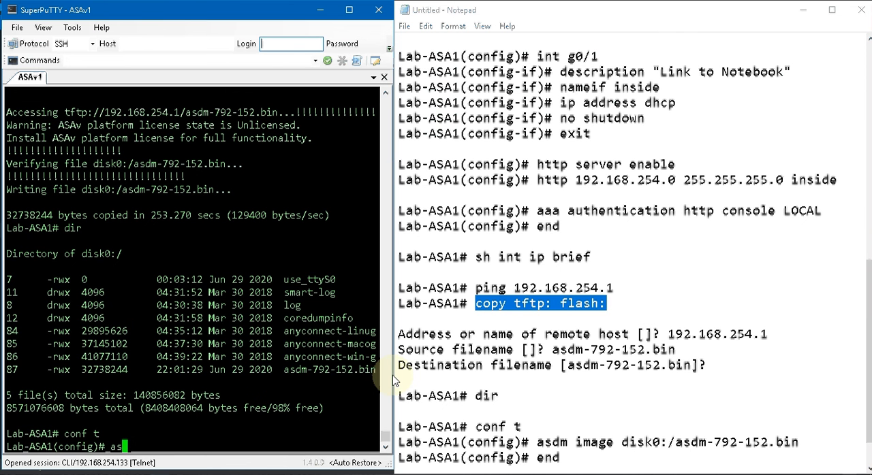
text(dm imagfe)
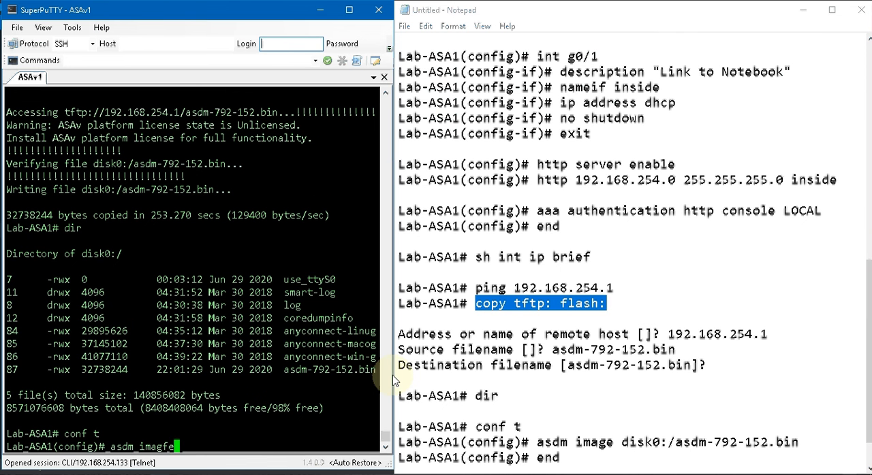
key(BackSpace)
key(BackSpace)
key(Tab)
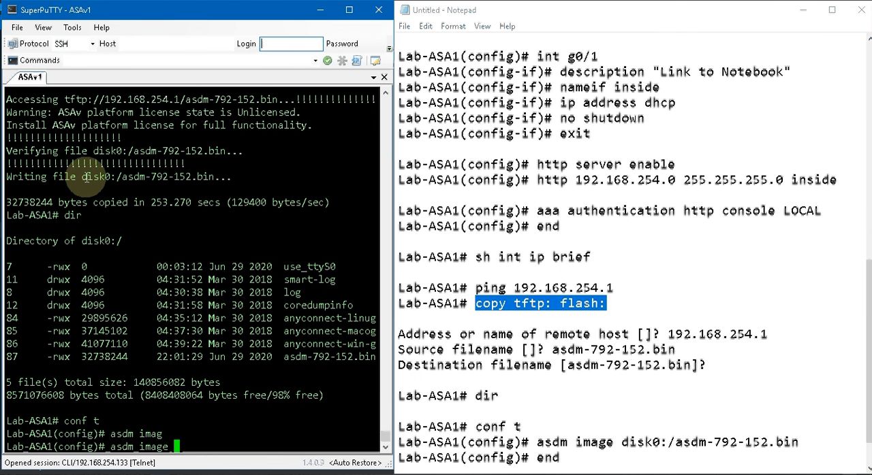
drag(87, 177, 214, 177)
right_click(216, 225)
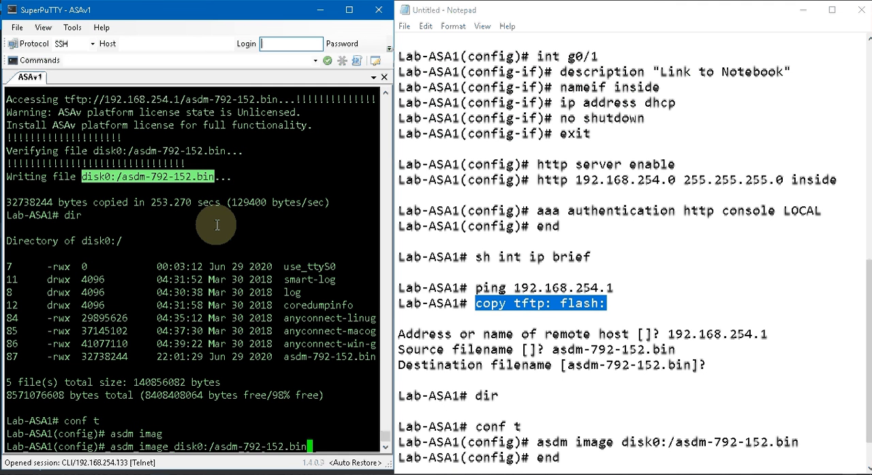
key(Return)
text(end)
key(Return)
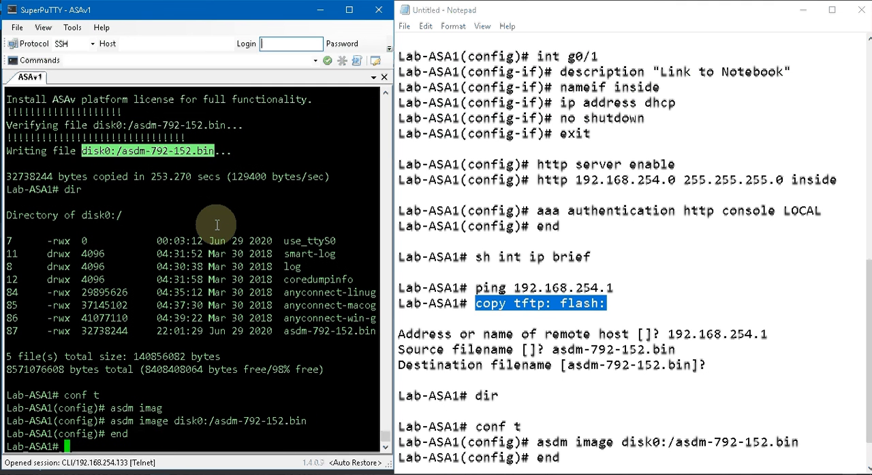
- Save the firewall configuration with write and switch to the Cisco ASDM 7.9(2) page in the browser
text(write)
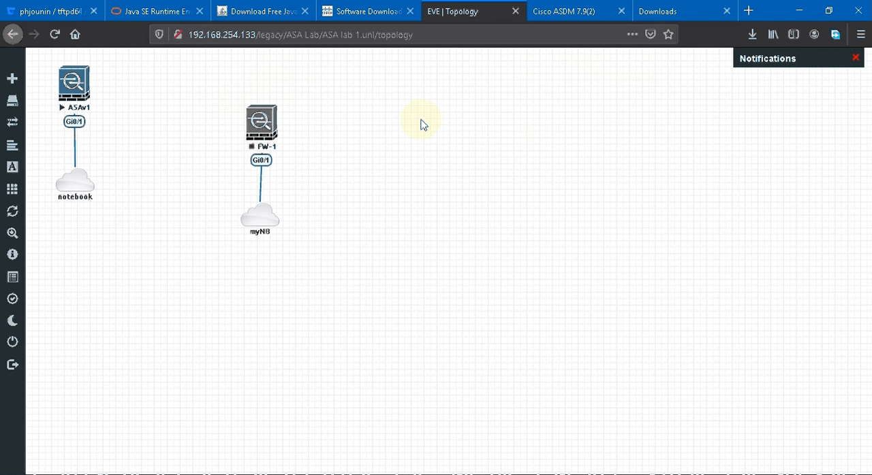
click(564, 12)
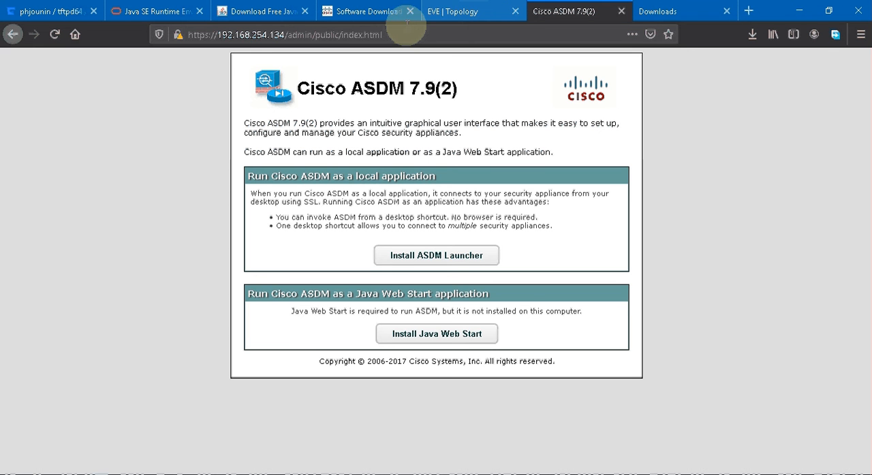
click(399, 33)
click(399, 35)
key(BackSpace)
key(BackSpace)
key(BackSpace)
key(BackSpace)
key(BackSpace)
key(BackSpace)
key(BackSpace)
key(BackSpace)
key(BackSpace)
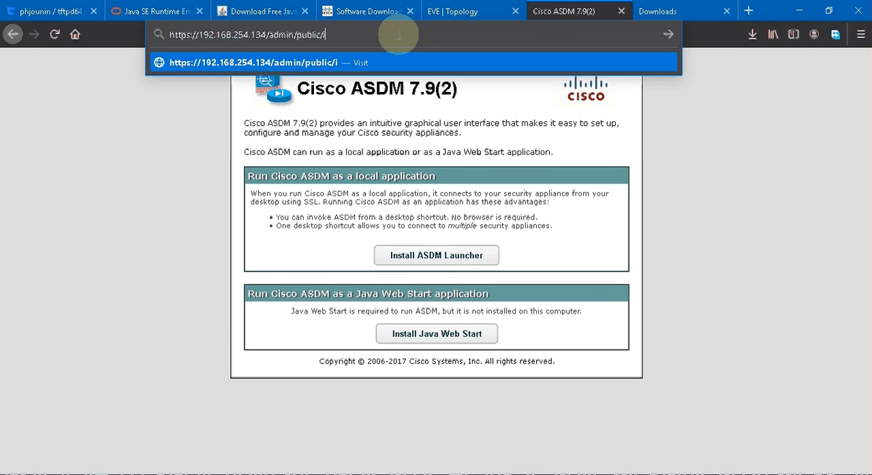
key(BackSpace)
key(BackSpace)
key(BackSpace)
key(BackSpace)
key(BackSpace)
key(BackSpace)
key(BackSpace)
key(BackSpace)
key(BackSpace)
key(BackSpace)
key(BackSpace)
key(BackSpace)
key(BackSpace)
key(BackSpace)
key(BackSpace)
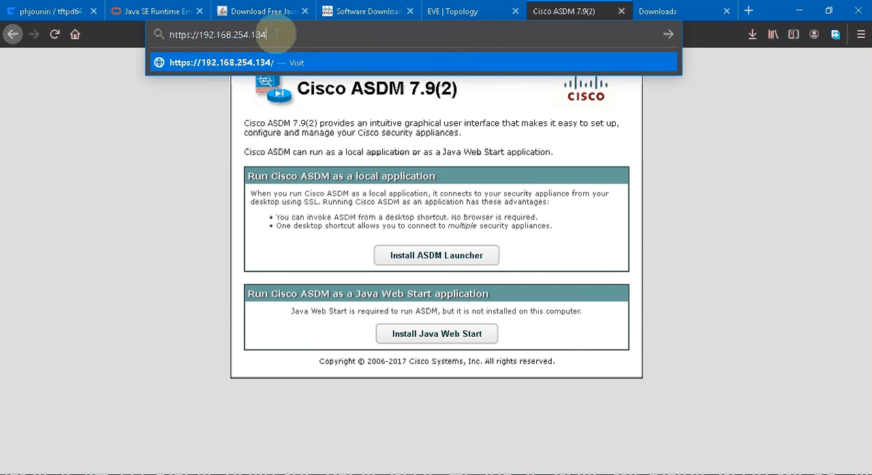
key(Return)
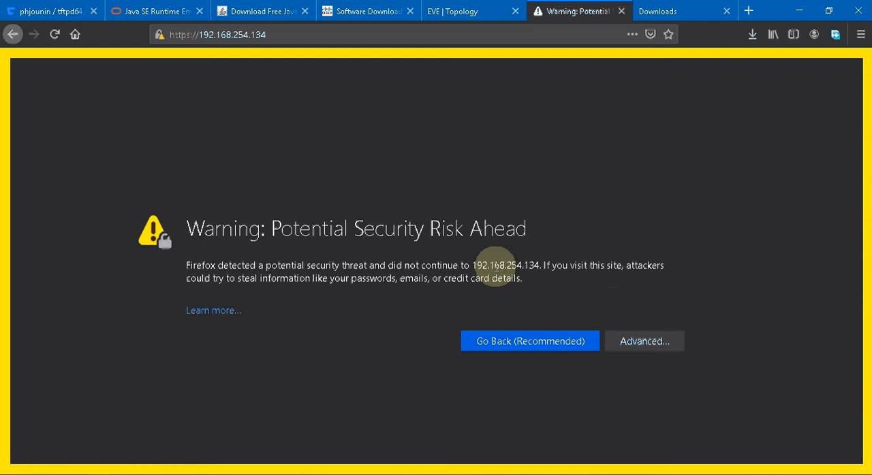
- Accept the security risk of the firewall's self-signed certificate and continue to the ASDM page
click(633, 344)
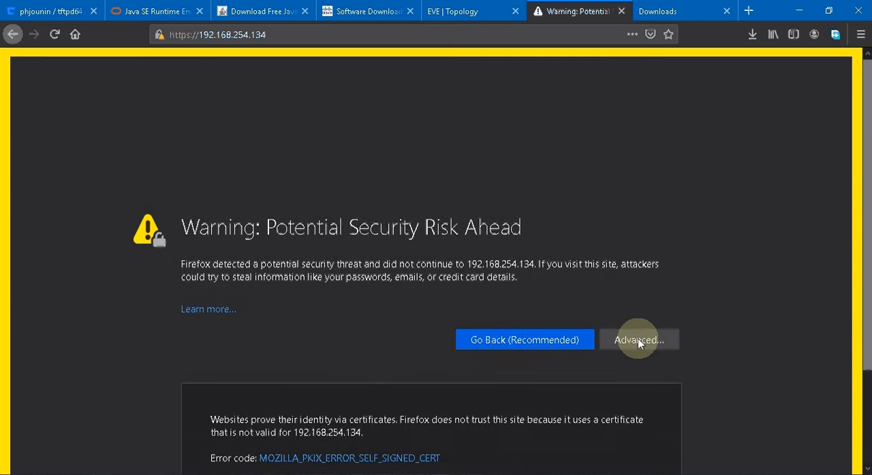
scroll(613, 361, down, 1)
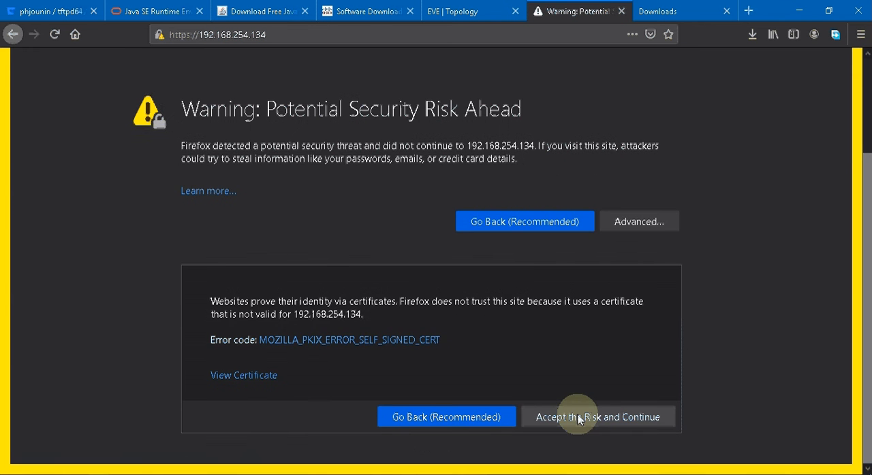
click(574, 418)
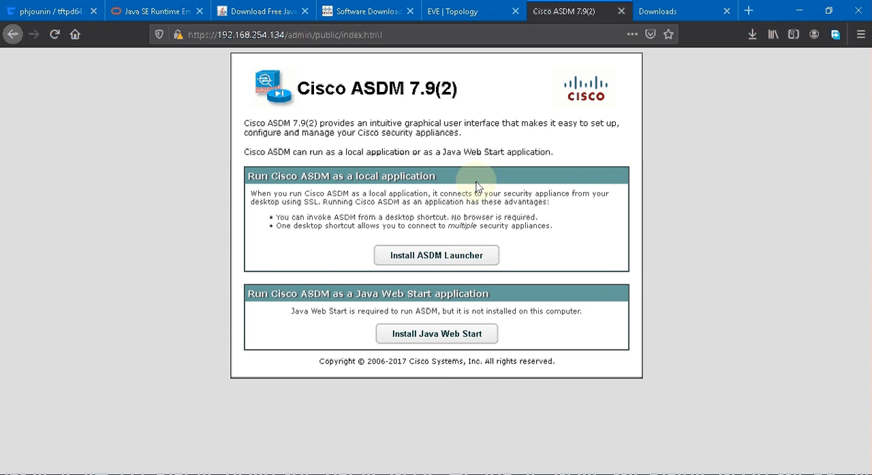
- Request the ASDM Launcher installer, cancel that download, and install the launcher from the already downloaded dm-launcher.msi
click(443, 262)
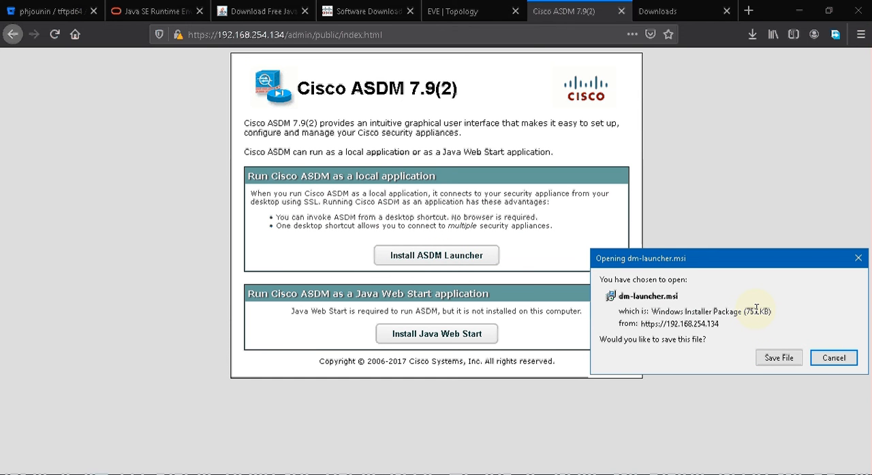
click(832, 358)
click(656, 12)
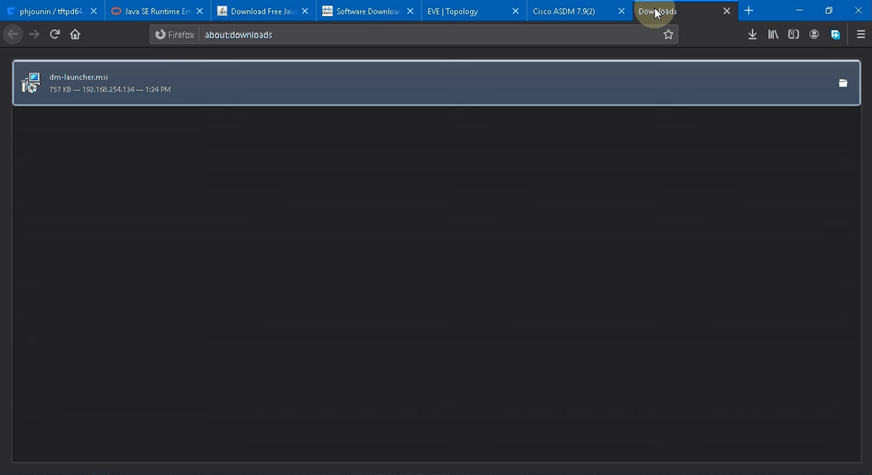
double_click(182, 87)
click(406, 264)
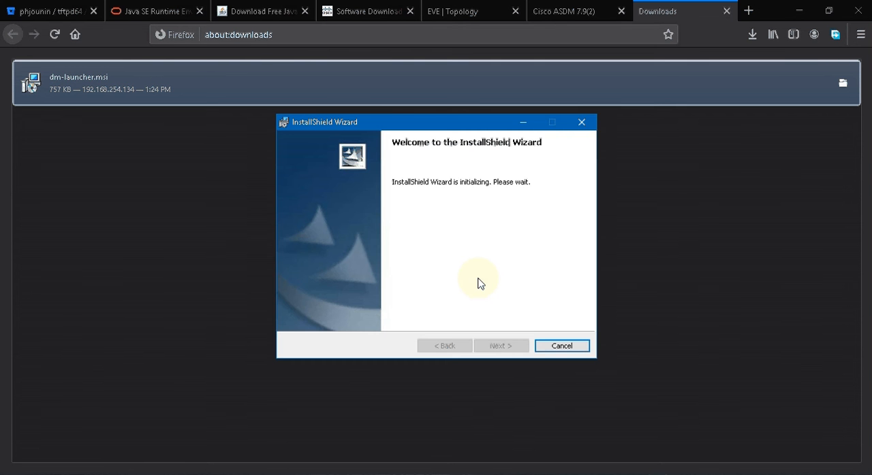
click(501, 345)
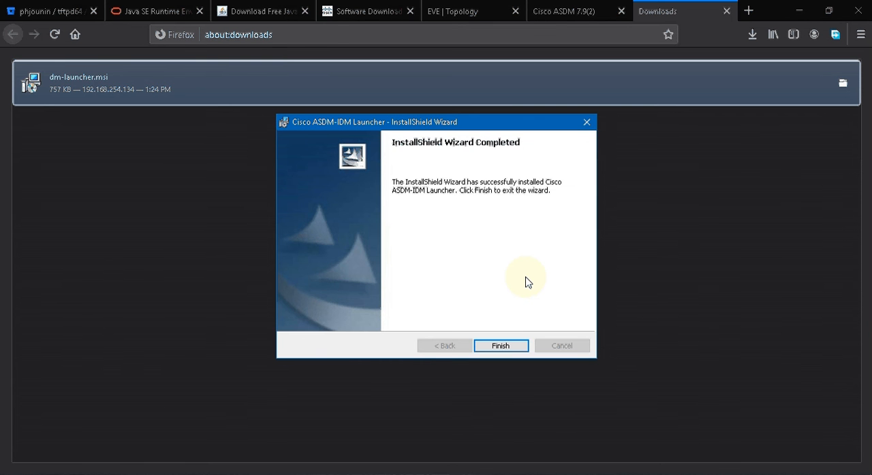
key(Return)
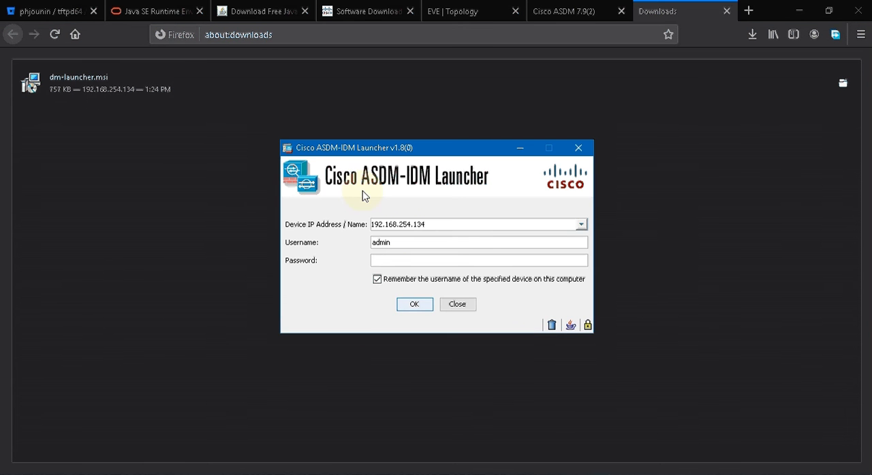
- Log in to 192.168.254.134 as admin with the account password, continue past the untrusted-connection warning, and dismiss the login history
click(428, 222)
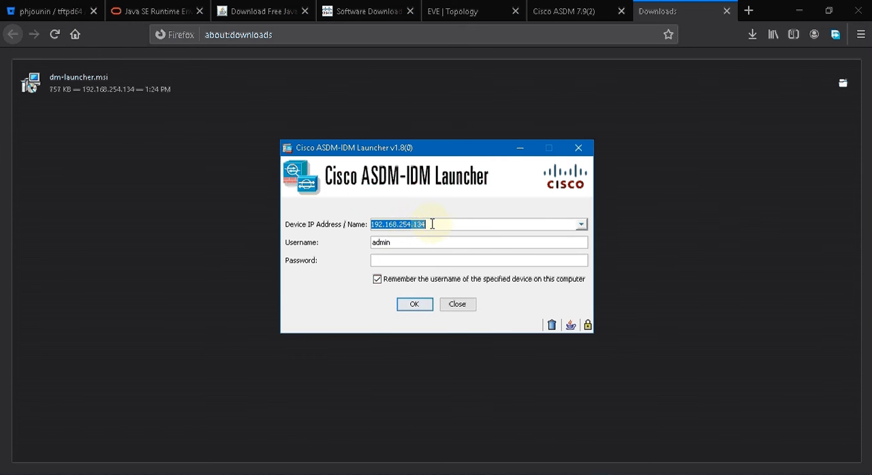
click(395, 262)
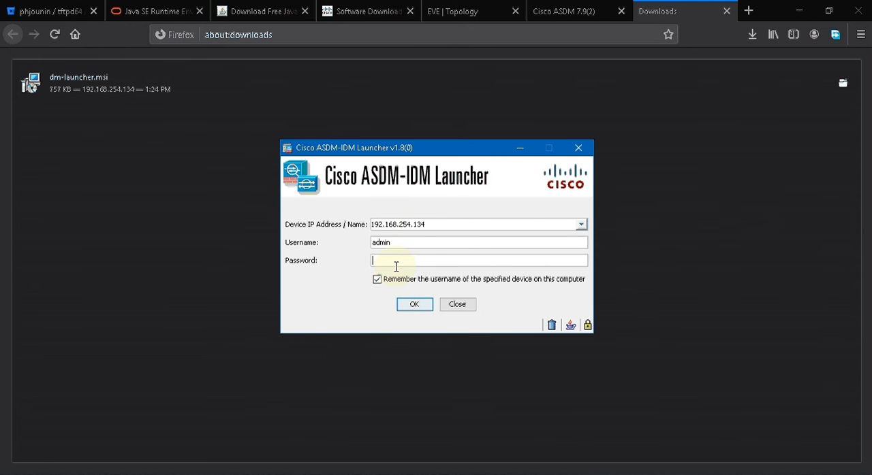
text(cisco123)
click(411, 304)
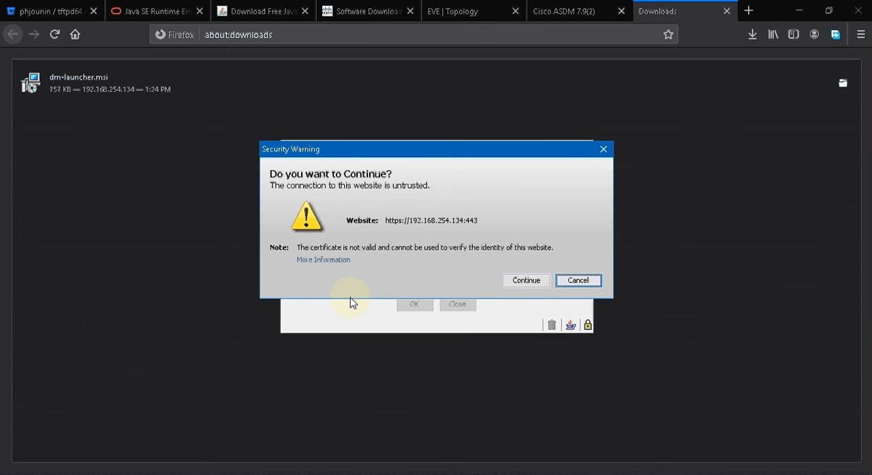
click(525, 282)
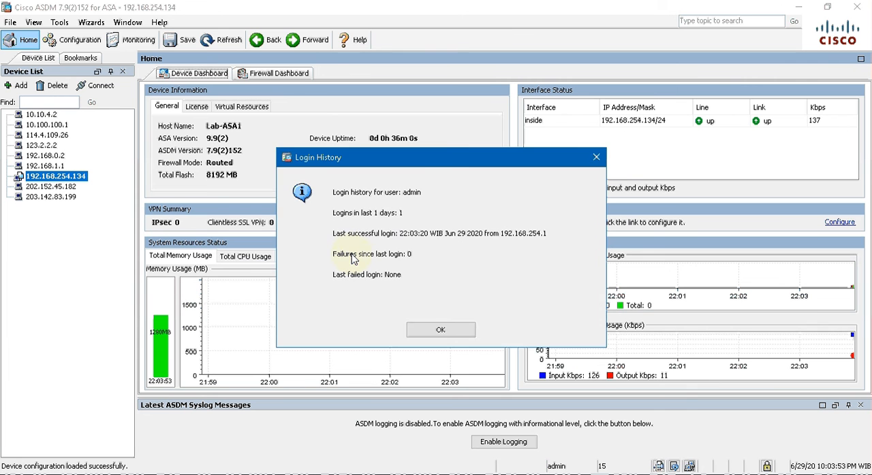
click(437, 330)
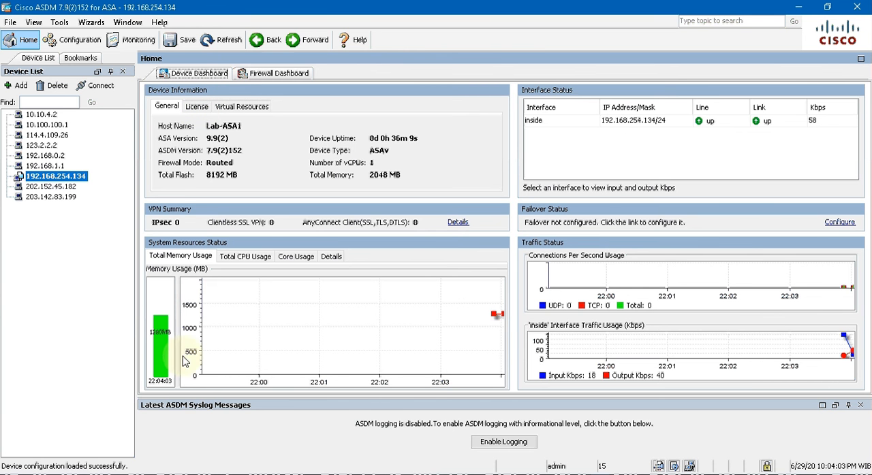
- View the Firewall Dashboard, and in the ASDM preferences enable previewing commands before sending them to the device
click(285, 75)
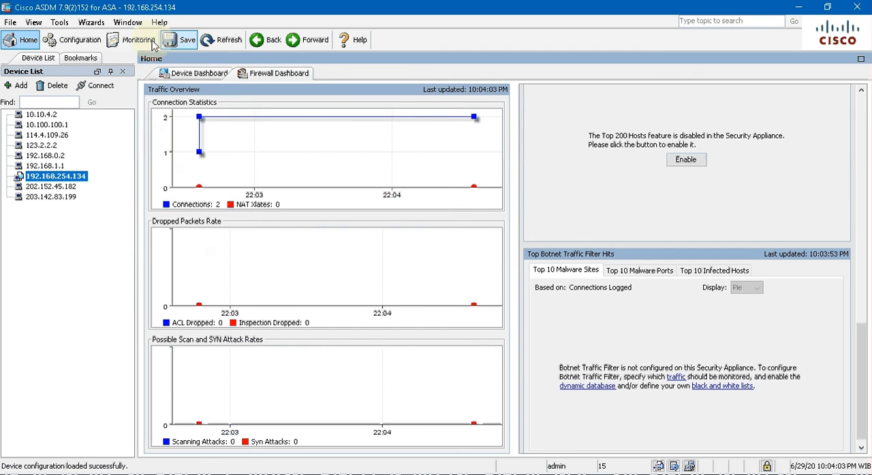
click(59, 22)
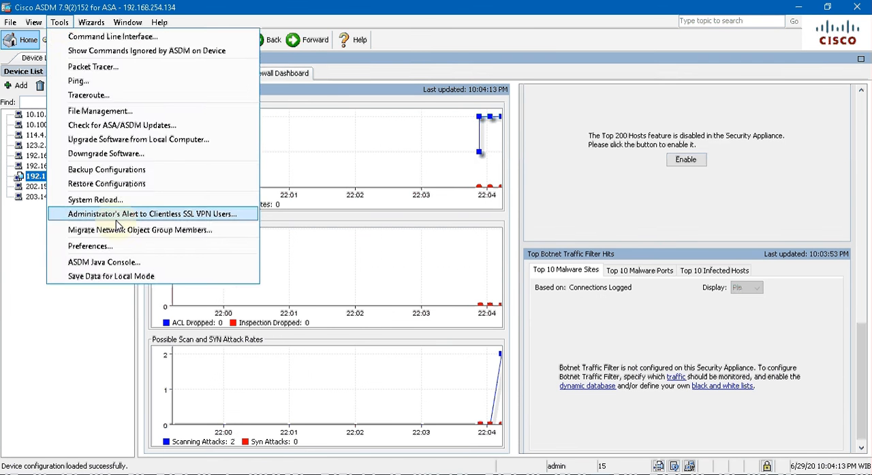
click(114, 248)
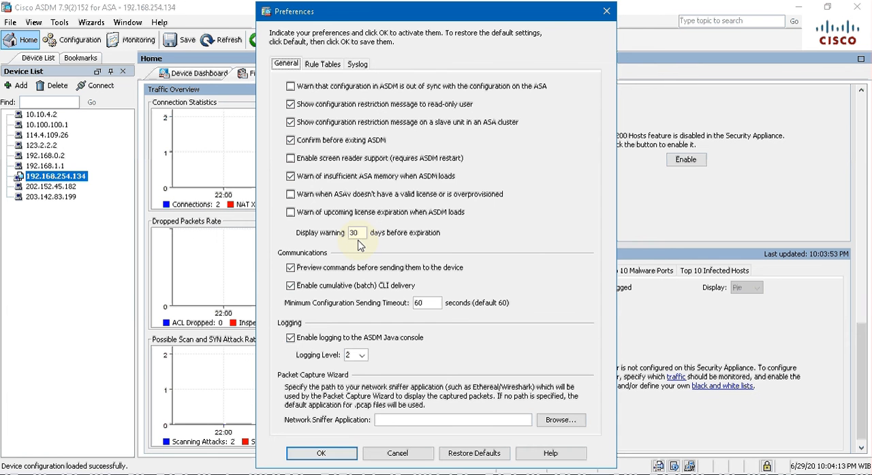
click(291, 269)
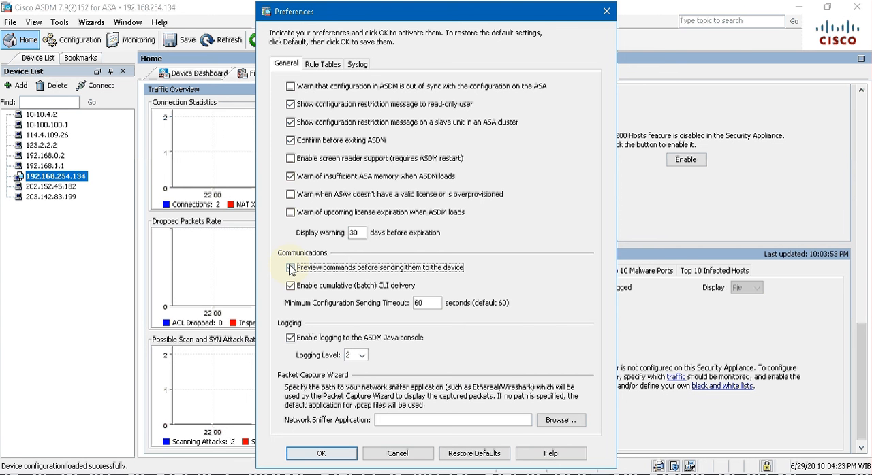
click(291, 269)
click(291, 271)
click(292, 269)
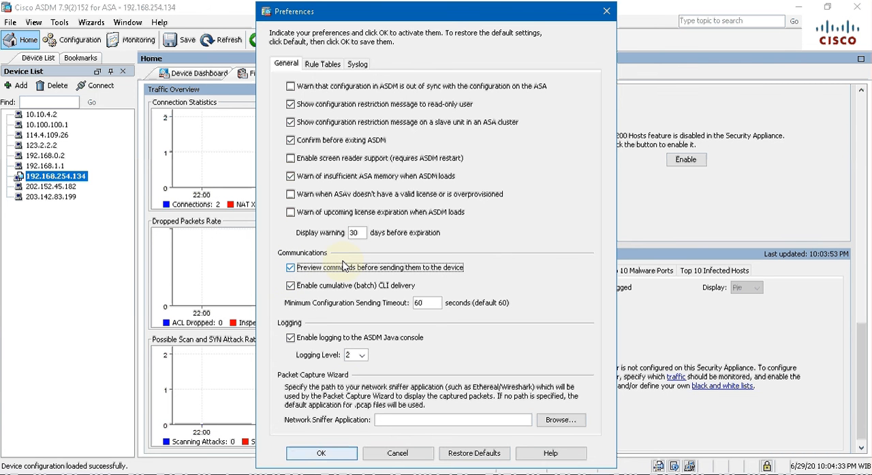
click(330, 454)
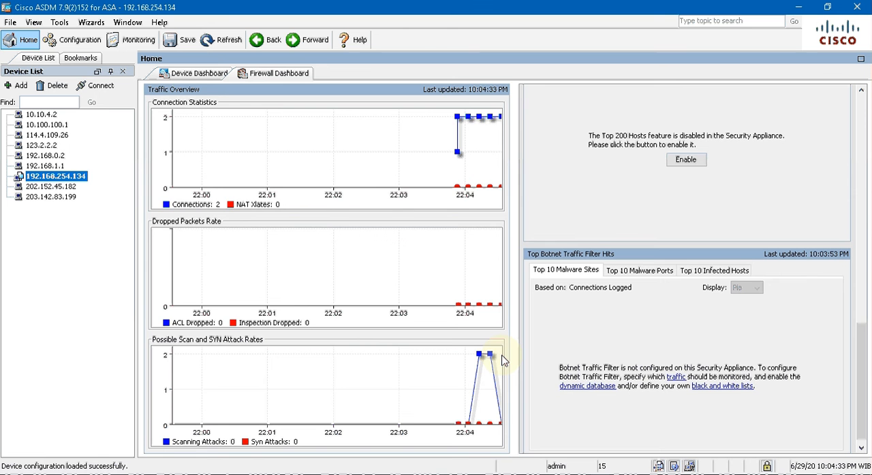
- In the device setup's interface configuration, open the GigabitEthernet0/1 interface for editing
click(209, 77)
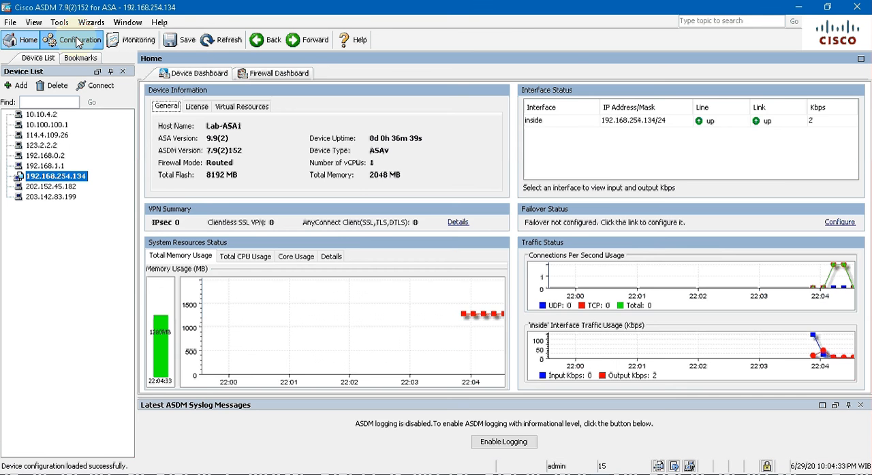
click(77, 40)
click(68, 203)
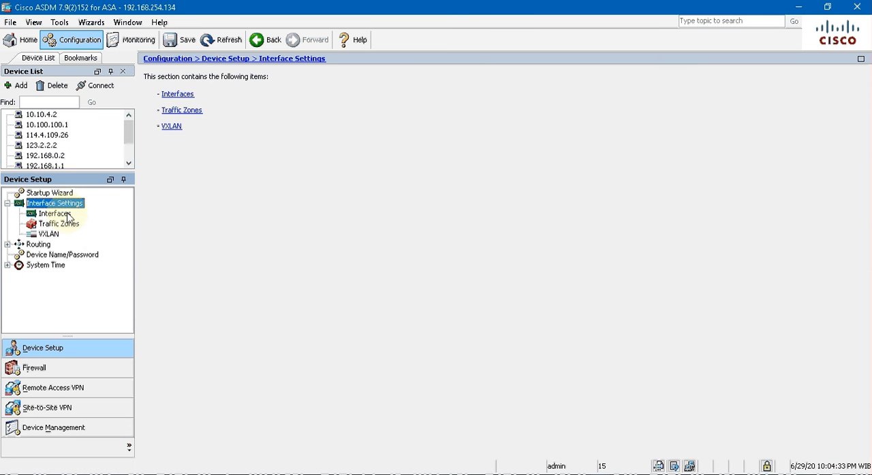
click(61, 215)
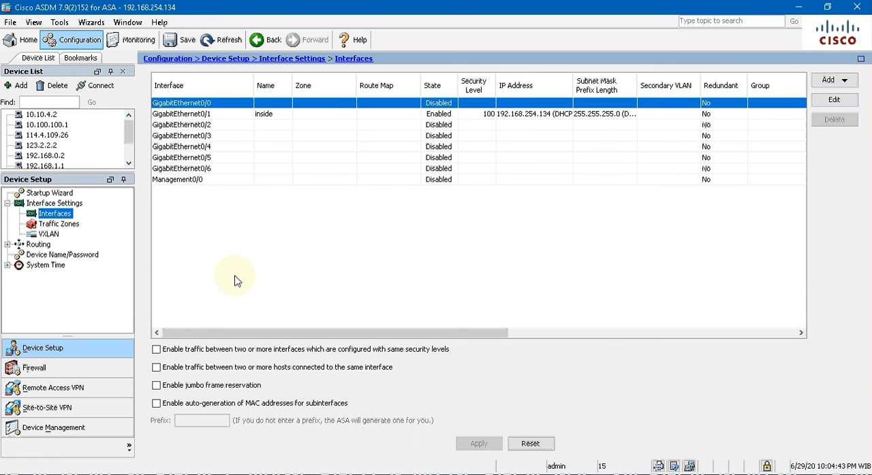
click(235, 116)
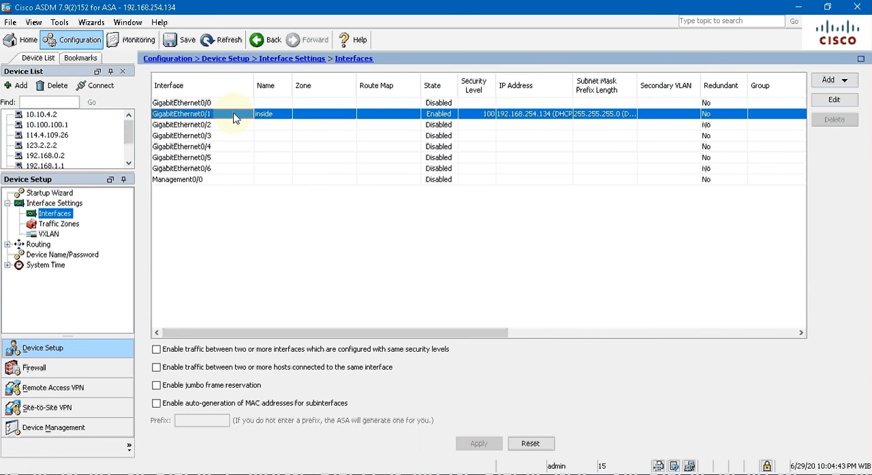
double_click(235, 117)
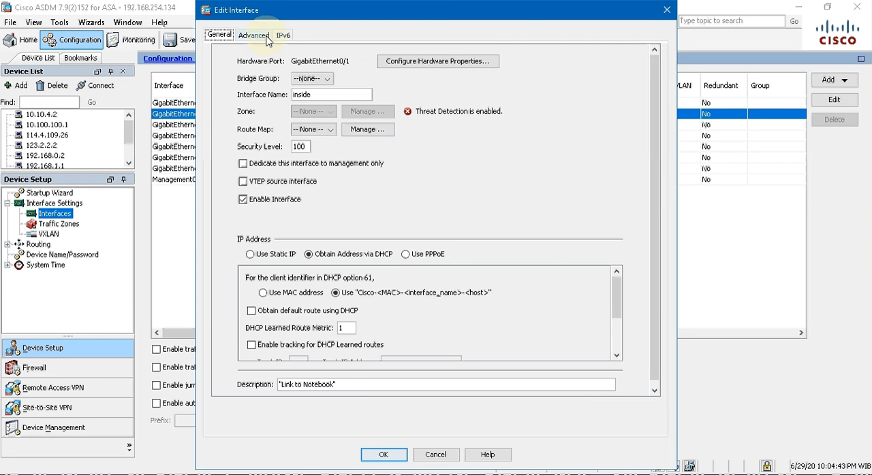
- Set the interface description to "Link to my notebook" and send the generated CLI commands to the firewall
click(357, 384)
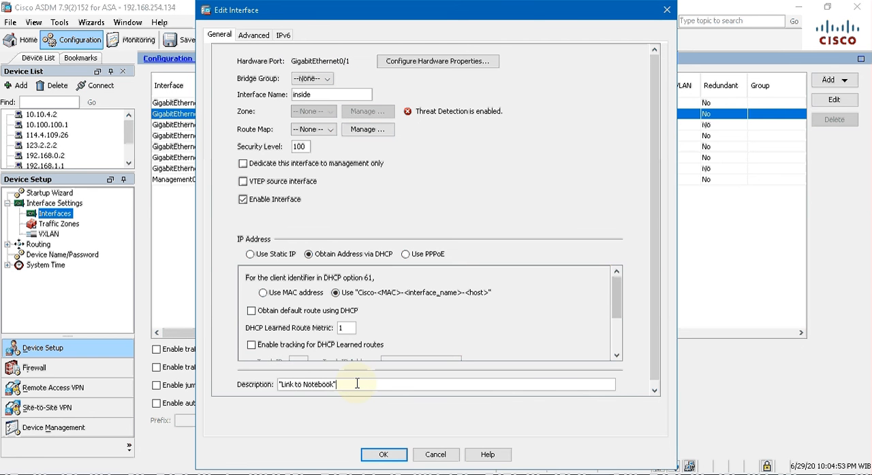
key(BackSpace)
key(BackSpace)
key(BackSpace)
key(BackSpace)
key(BackSpace)
key(BackSpace)
key(BackSpace)
key(BackSpace)
key(BackSpace)
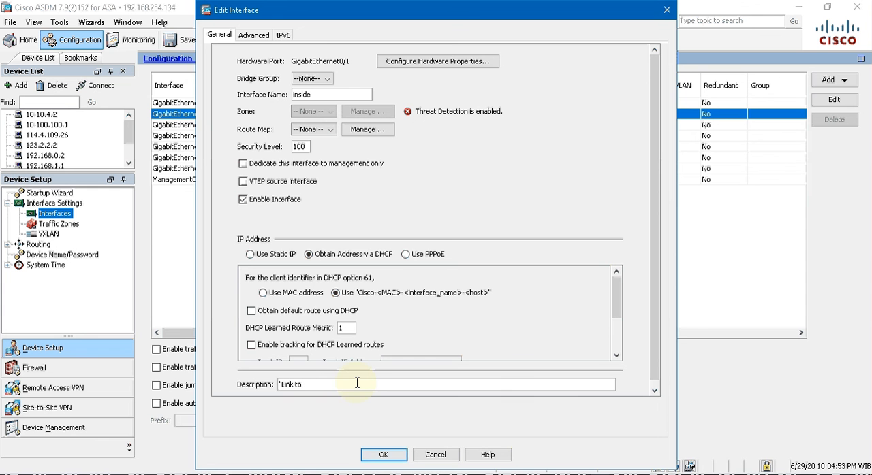
text(my noteboo)
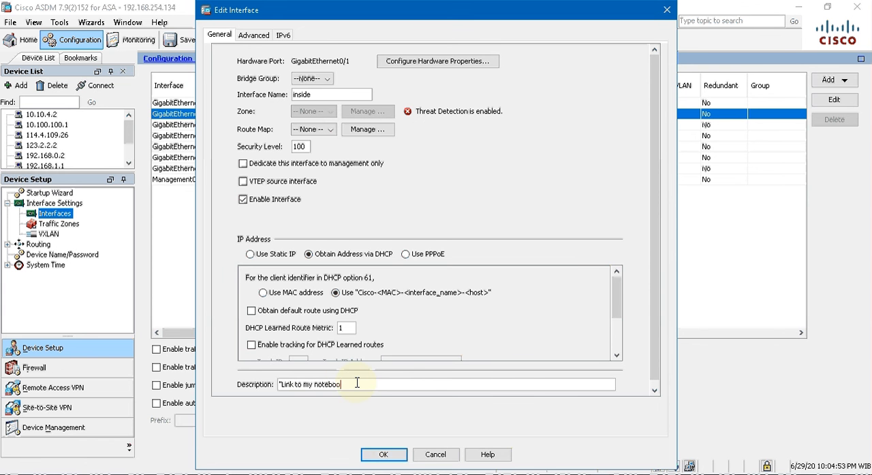
text(k")
click(385, 456)
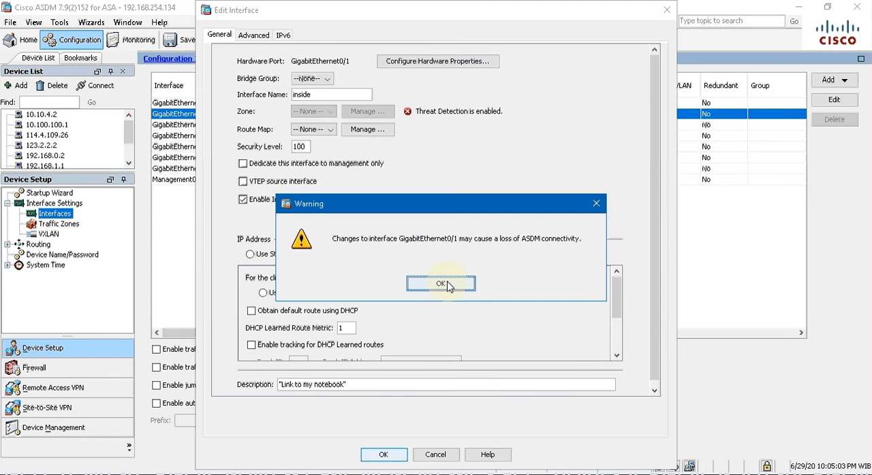
click(447, 285)
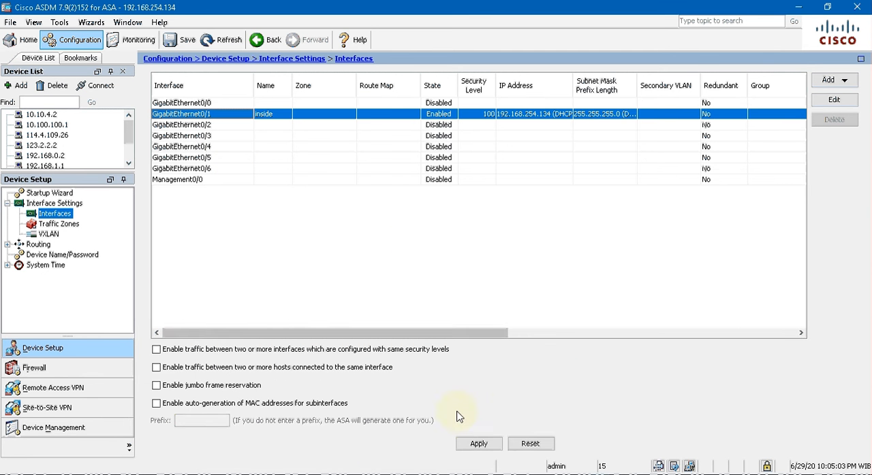
click(480, 444)
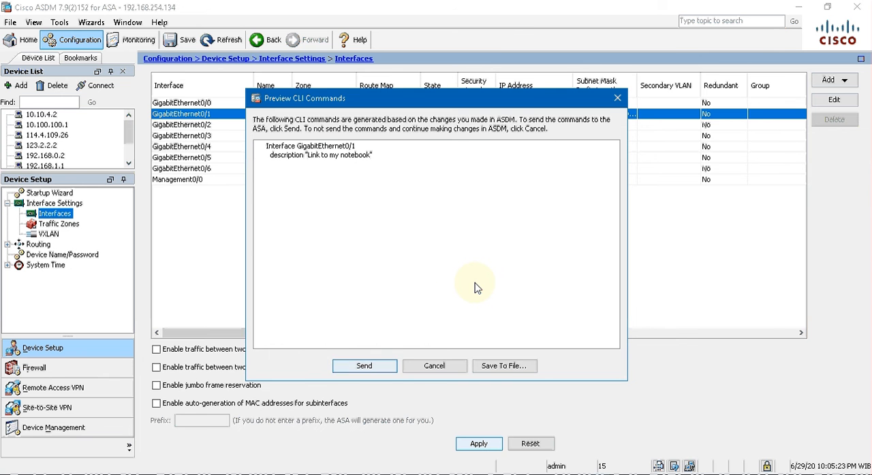
click(364, 367)
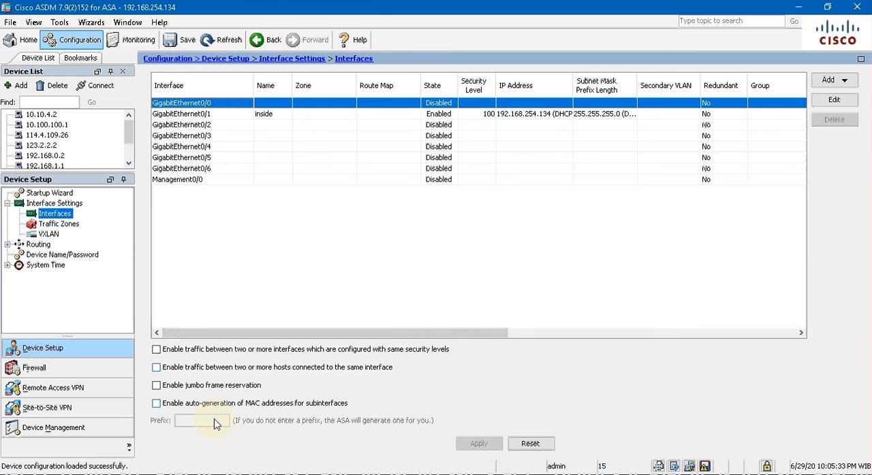
- Switch to the SuperPuTTY console, show the running configuration with sh run, and check the GigabitEthernet0/1 description
key(alt+Tab)
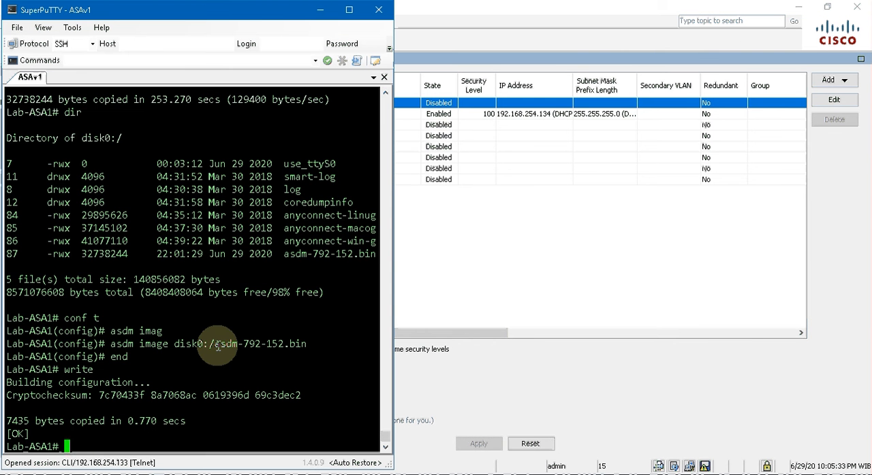
text(sh run)
key(Return)
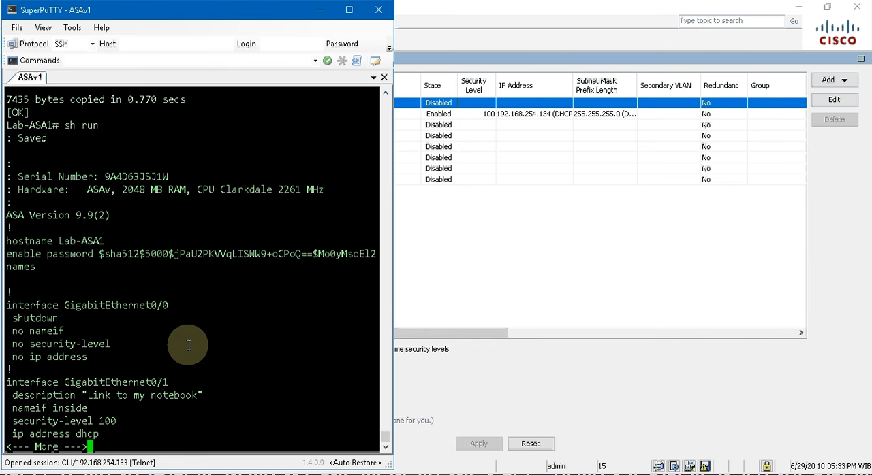
drag(11, 397, 200, 395)
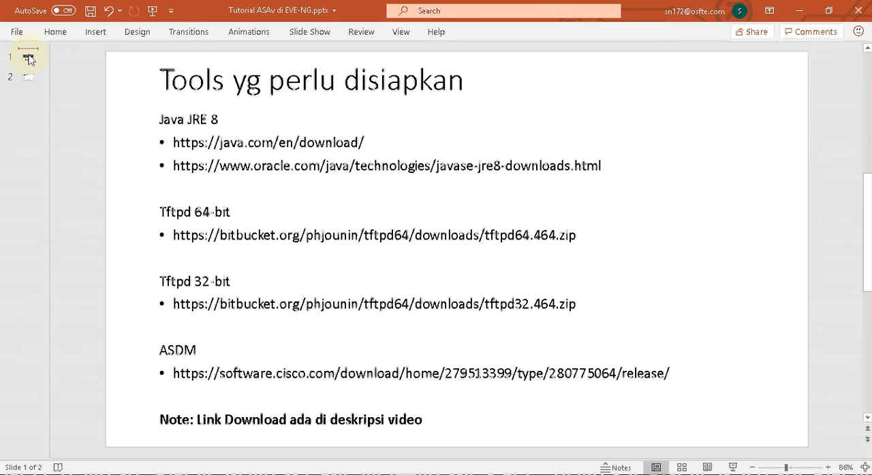
- Show the title slide of the Tutorial ASAv di EVE-NG.pptx presentation in PowerPoint
click(28, 60)
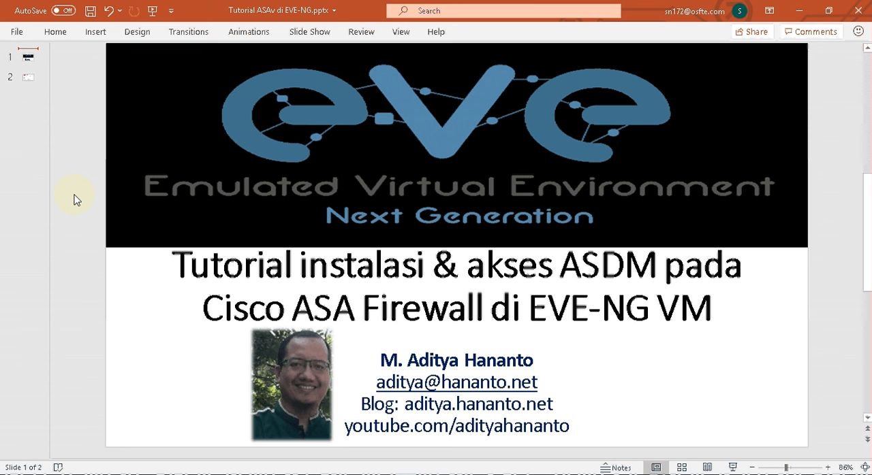